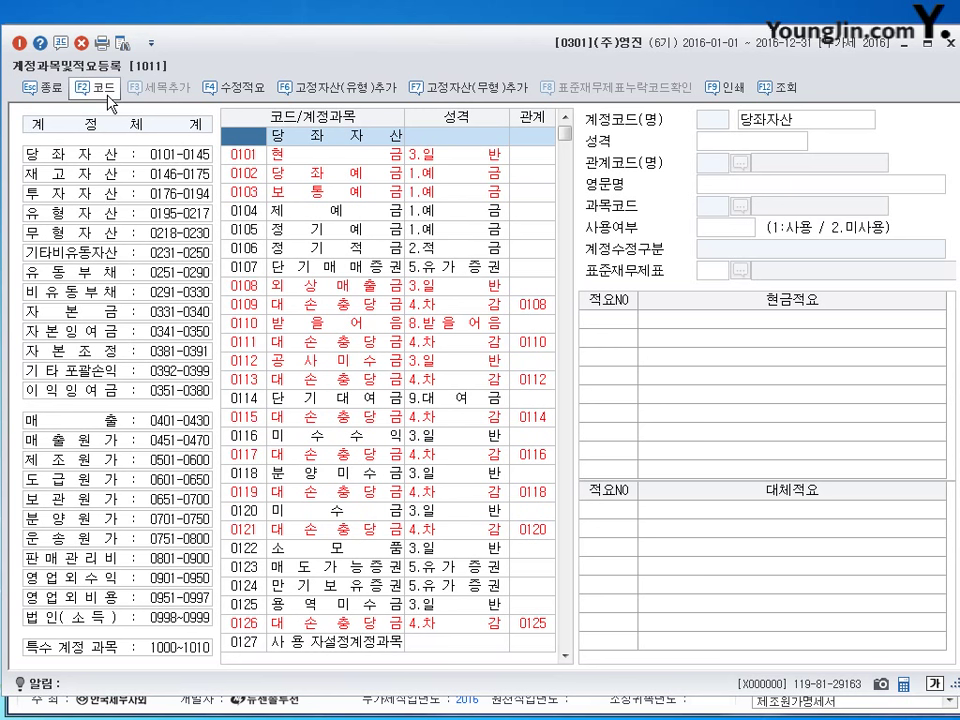
Browse the account lists of the categories from 당좌자산 (0101-0145) through 유동부채 (0251-0290)
click(103, 162)
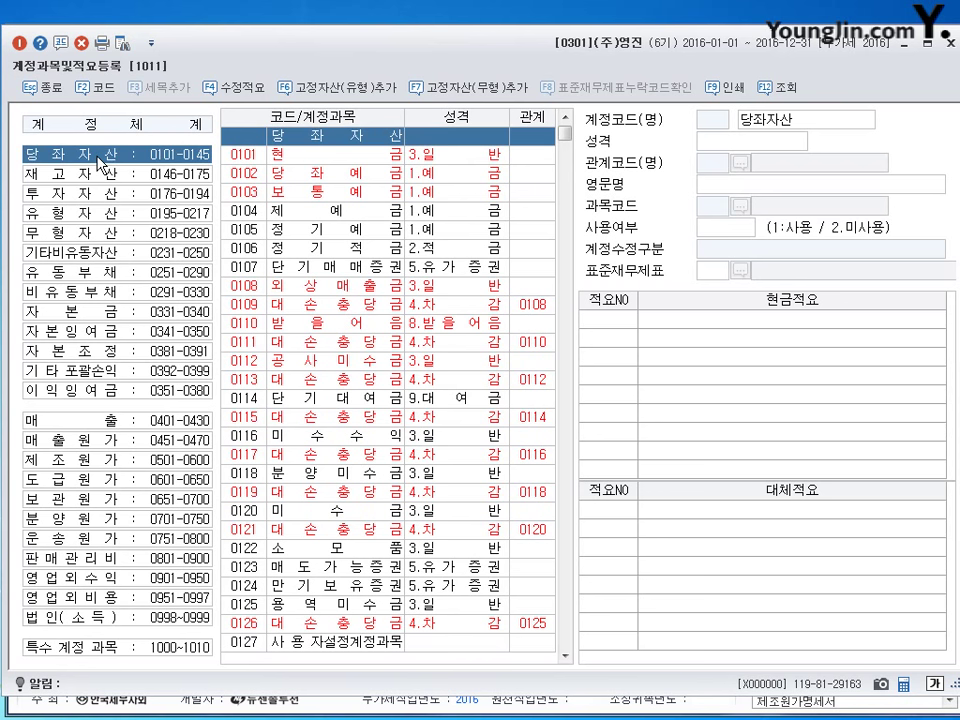
click(58, 182)
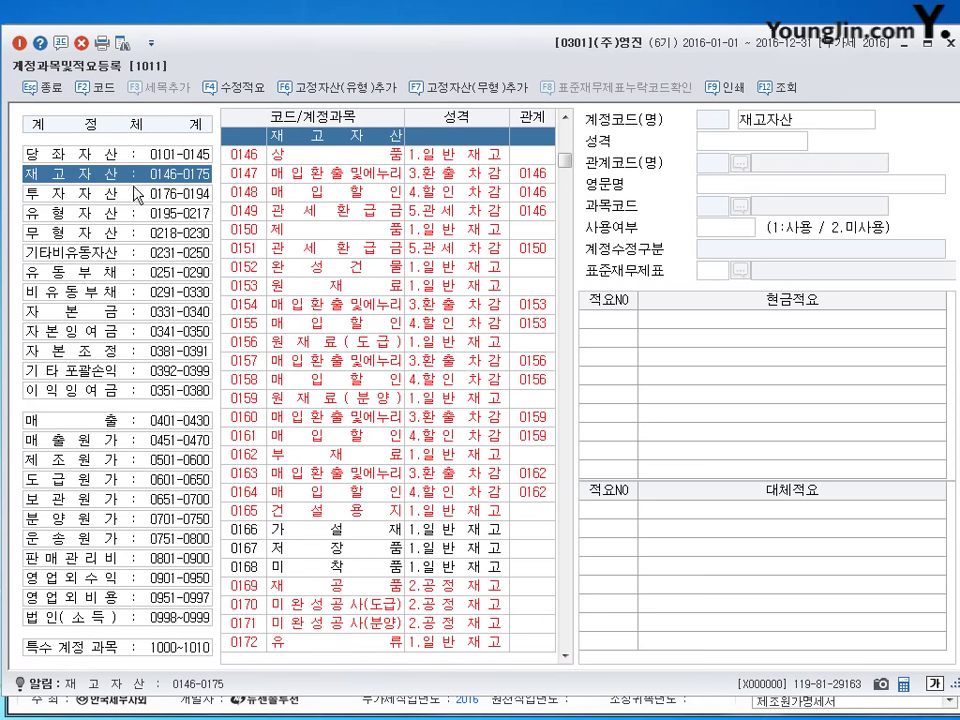
click(84, 198)
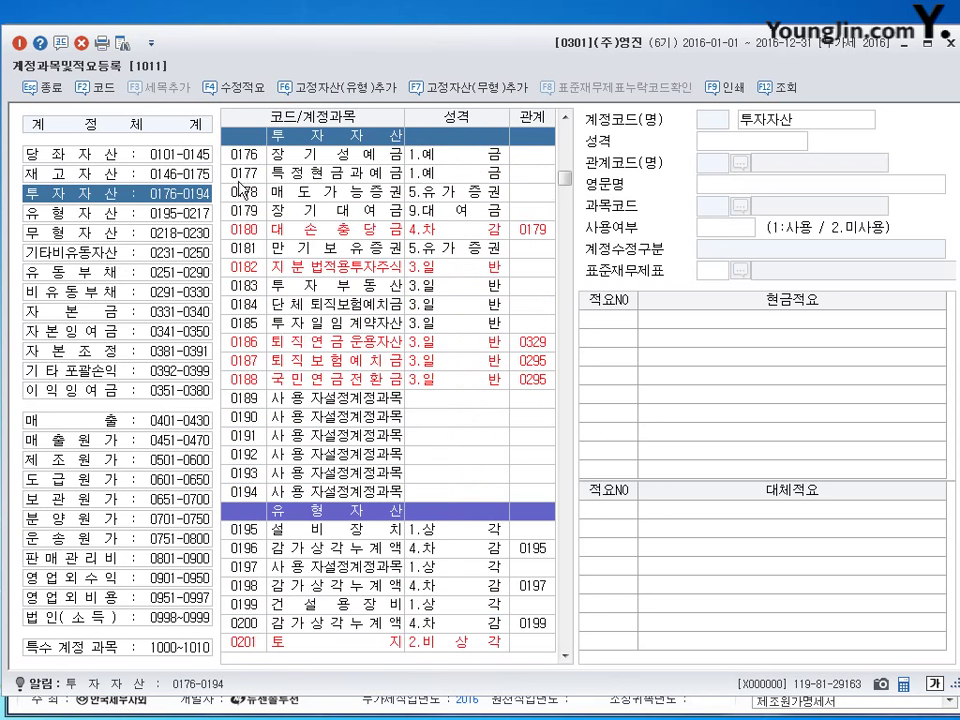
click(58, 213)
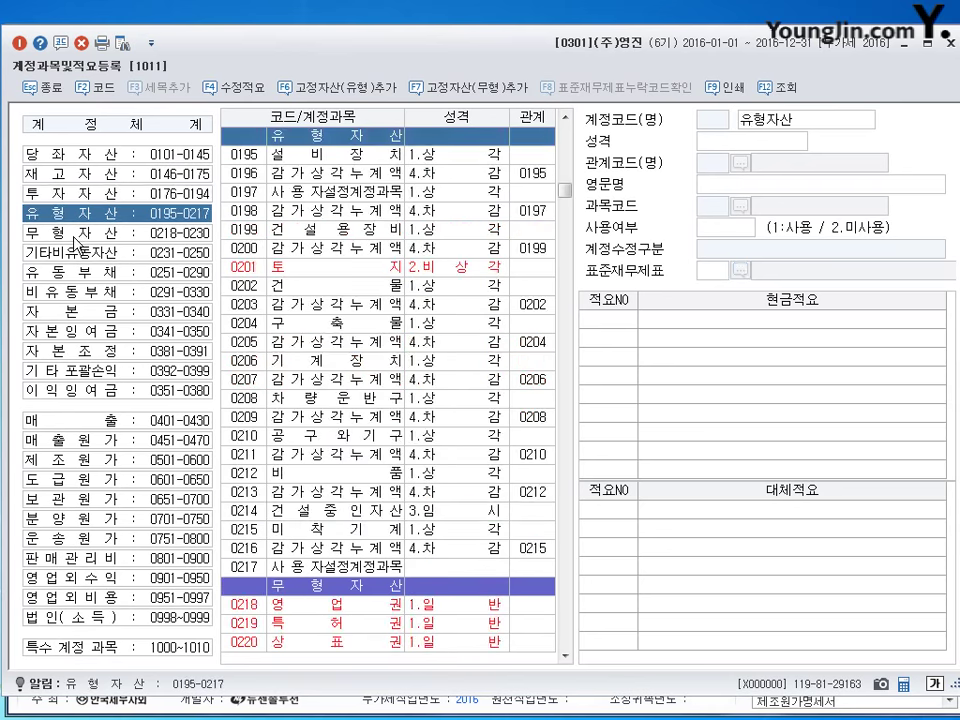
click(70, 232)
click(72, 252)
click(76, 272)
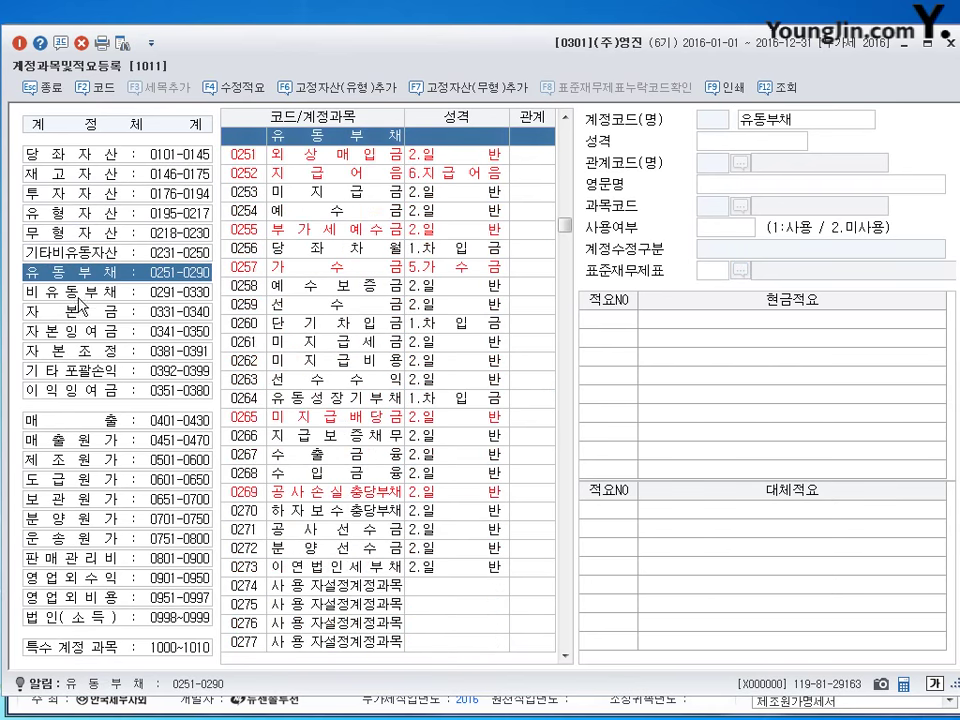
Browse the account lists of the categories from 비유동부채 (0291-0330) through 이익잉여금 (0351-0380)
click(80, 292)
click(82, 312)
click(84, 331)
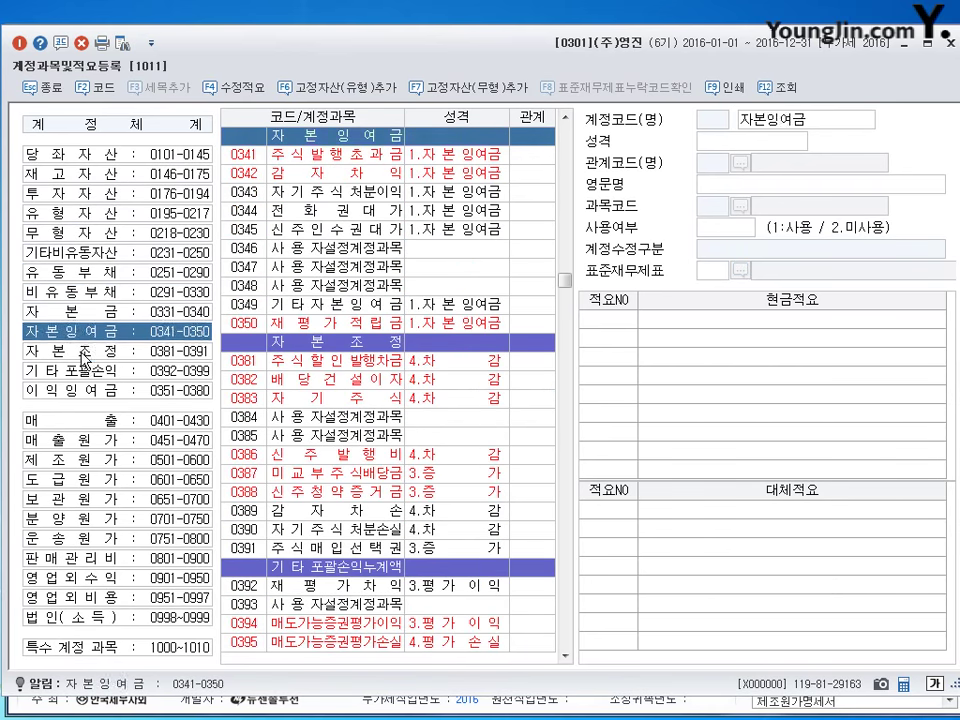
click(84, 352)
click(86, 371)
click(89, 391)
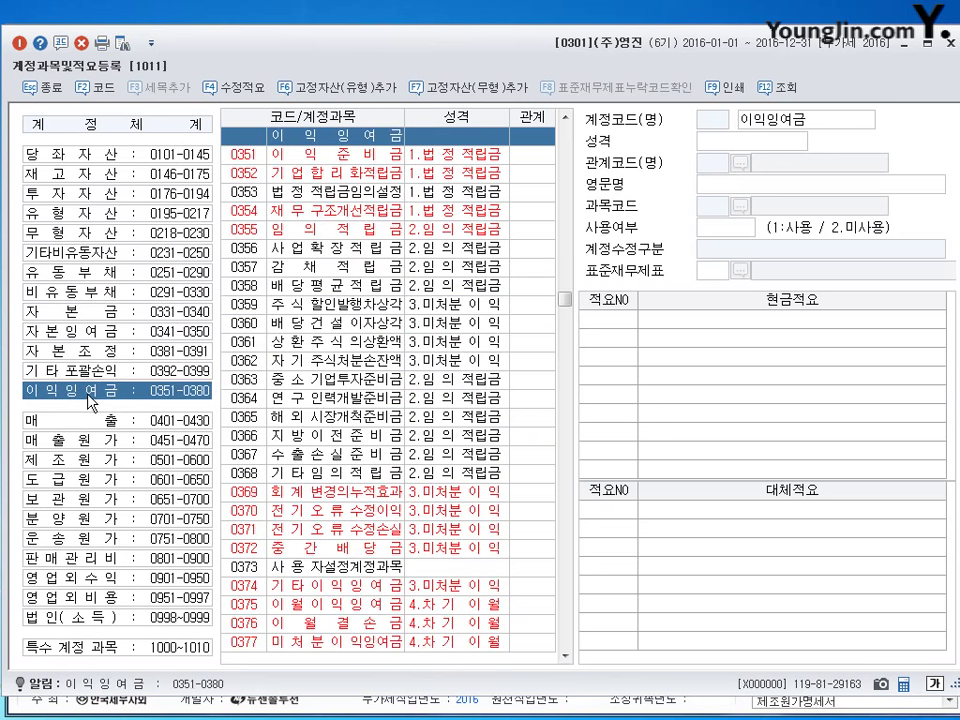
Return to the 당좌자산 account list and skim the following categories as far as 유형자산
click(66, 124)
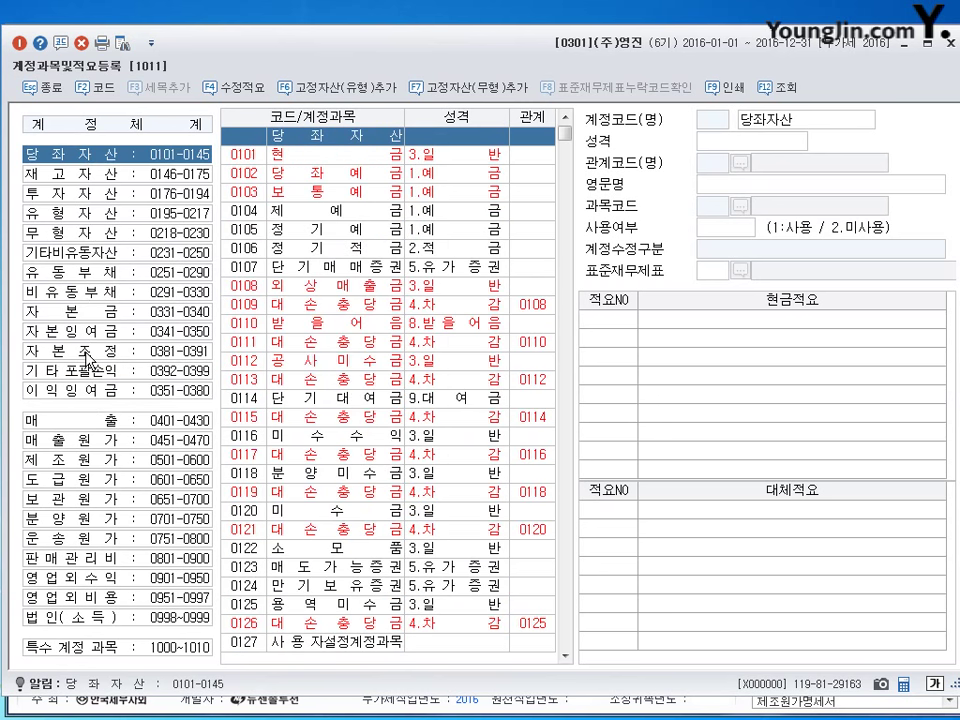
scroll(100, 295, down, 9)
scroll(78, 180, up, 9)
scroll(96, 202, down, 3)
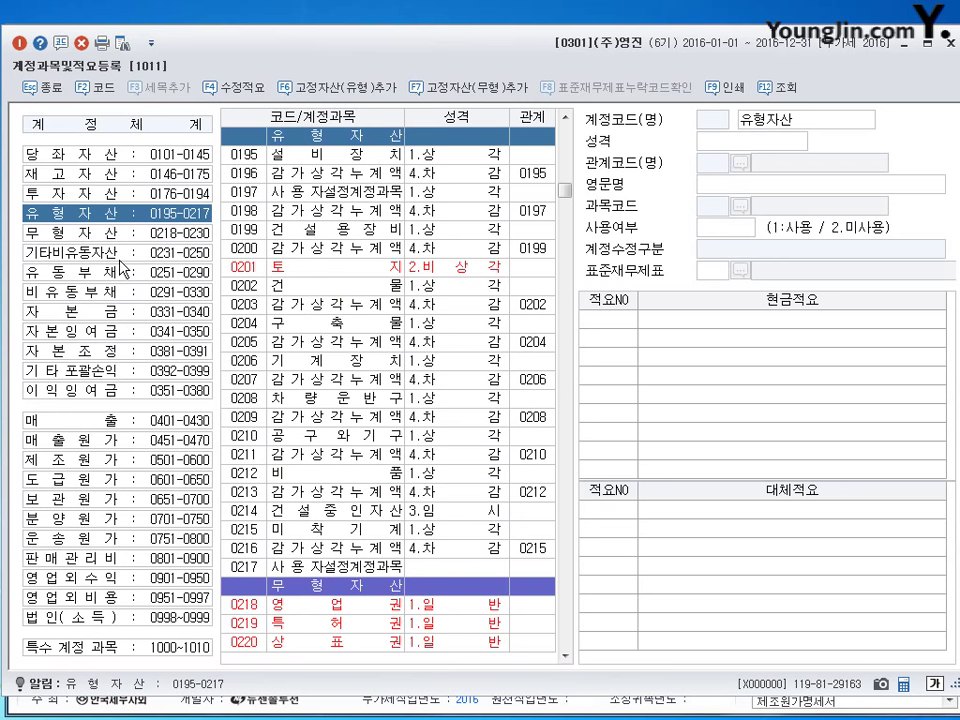
Show the 판매관리비 accounts (0801-0900) and view the details of account 0813 접대비
click(98, 155)
click(78, 566)
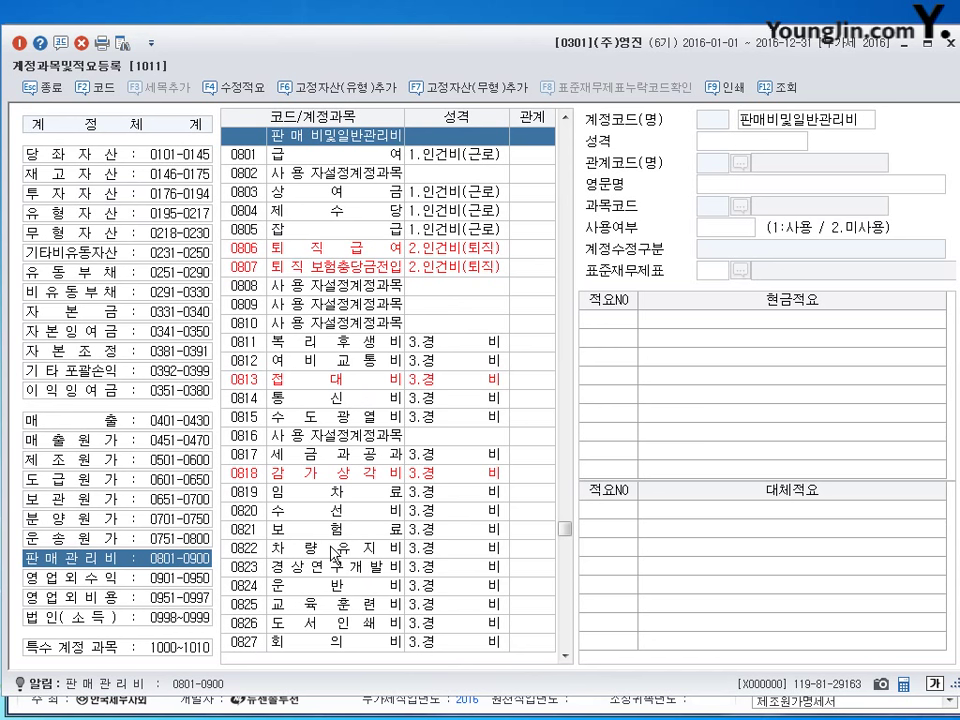
click(318, 385)
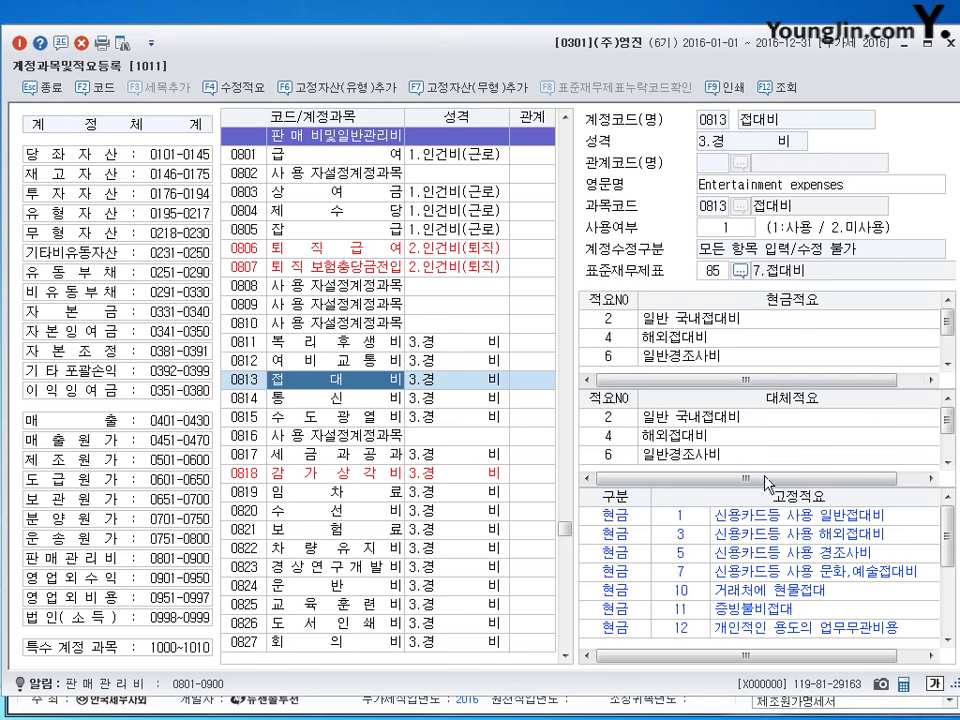
Return to the 당좌자산 accounts and review the details of accounts between 0101 현금 and 0107 단기매매증권
click(121, 158)
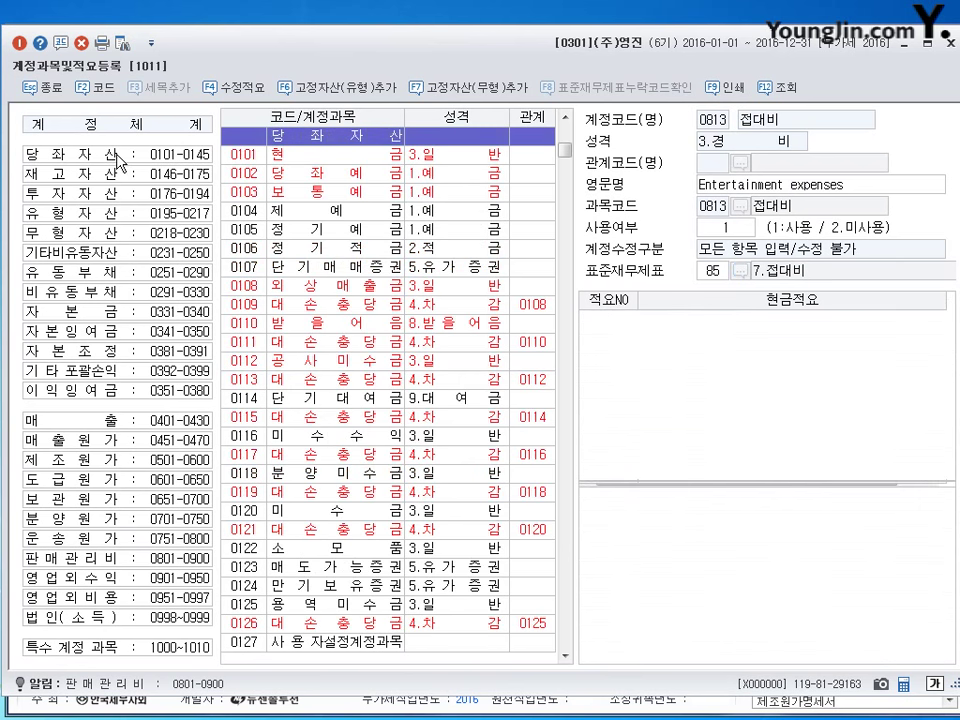
click(321, 155)
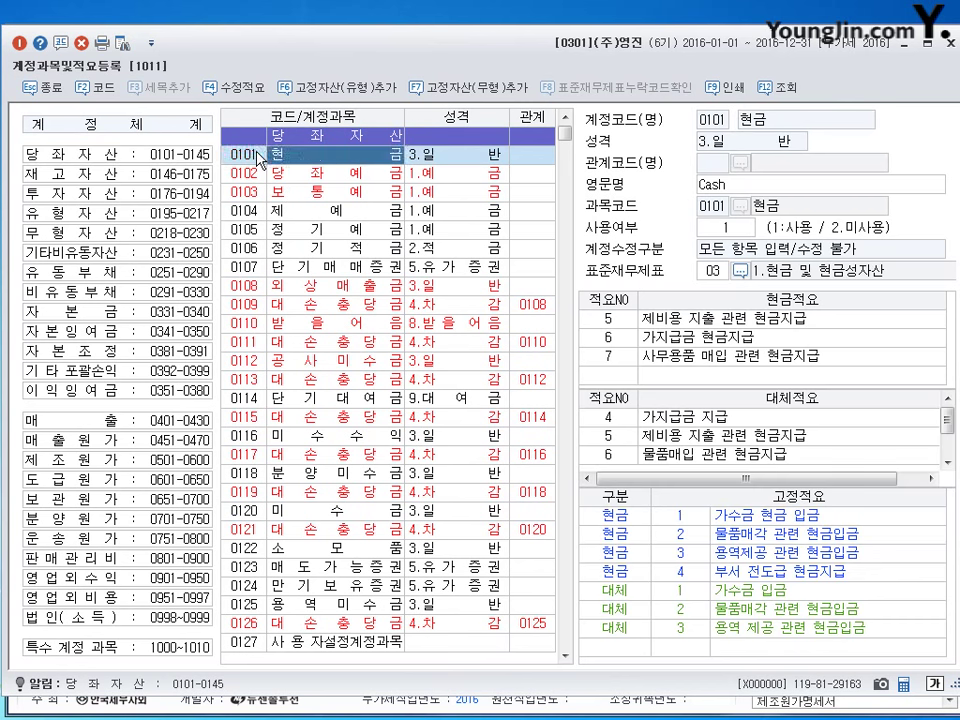
click(336, 173)
click(338, 192)
click(340, 210)
click(340, 248)
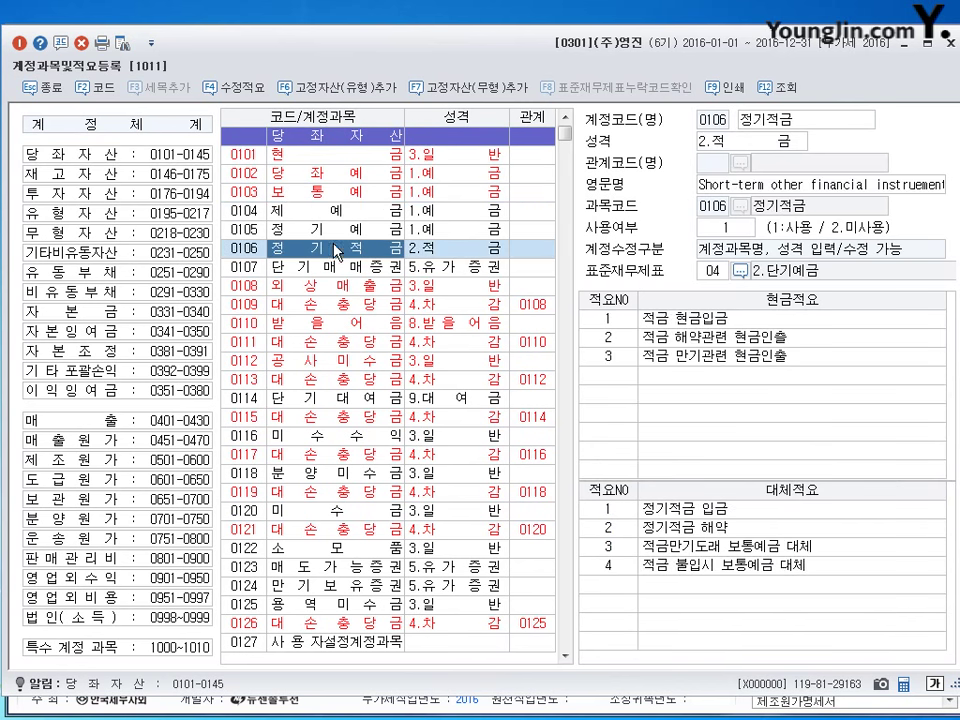
click(340, 267)
Compare the details of the red accounts 0101 to 0103 with those of the black account 0104 제예금
click(339, 173)
key(Up)
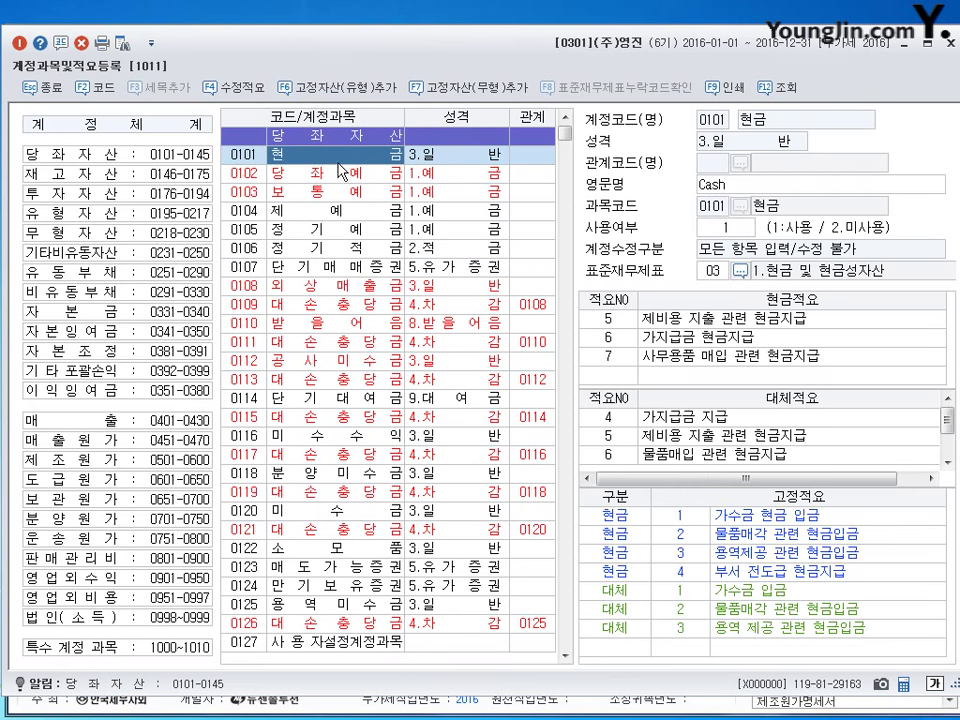
key(Down)
key(Down)
key(Down)
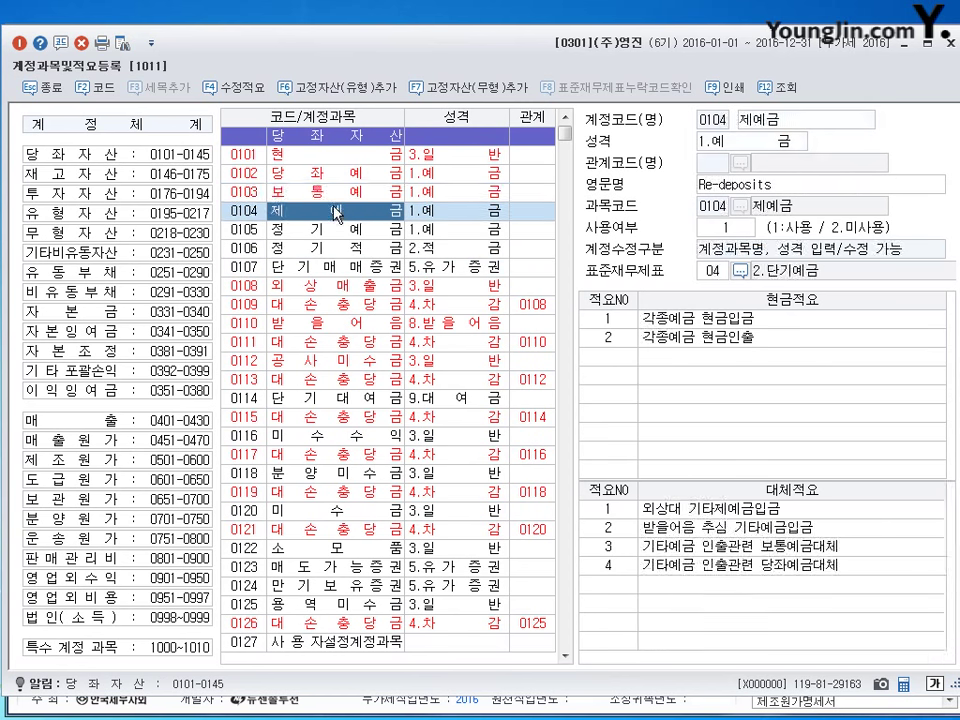
key(Up)
key(Up)
key(Up)
Review the black accounts 0104 제예금 to 0107 단기매매증권 and skim the rest of the 당좌자산 list
click(348, 211)
click(345, 229)
click(340, 248)
click(337, 267)
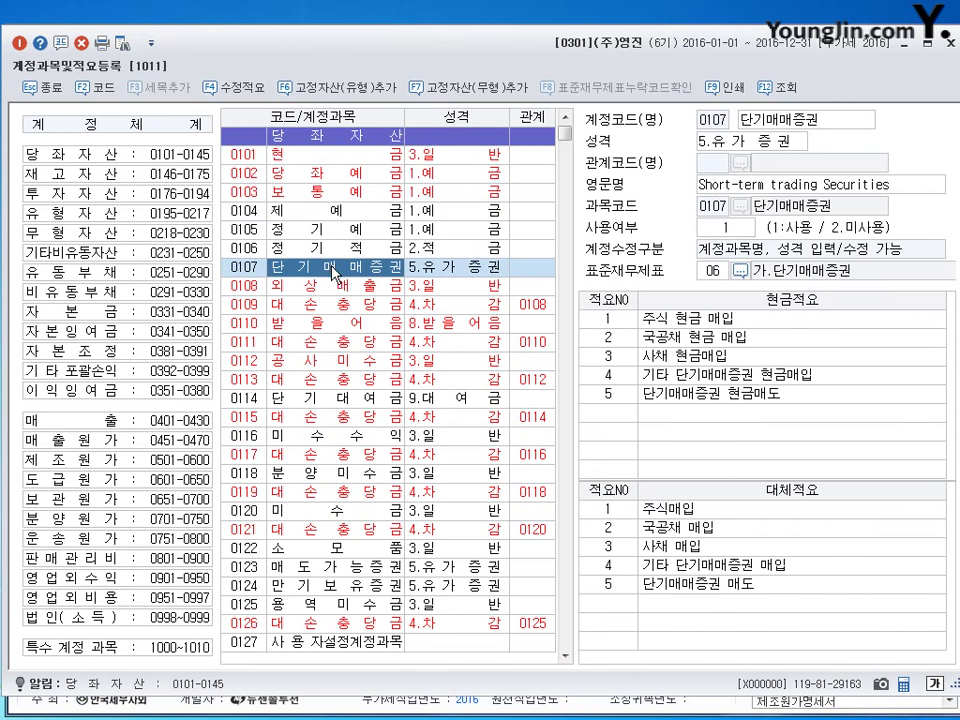
scroll(340, 290, down, 4)
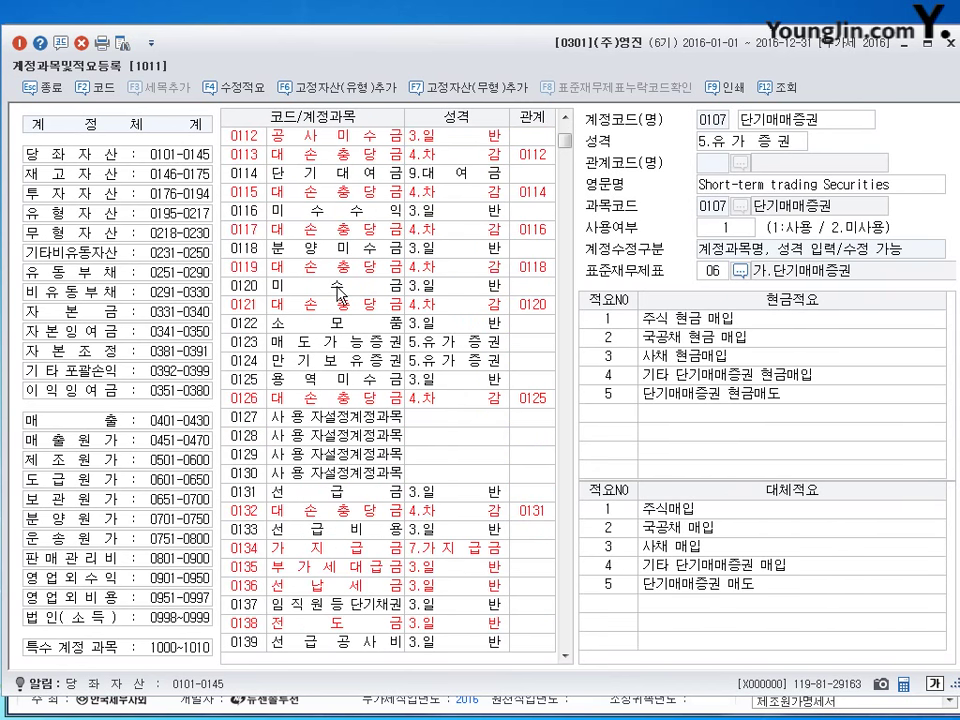
scroll(338, 293, up, 4)
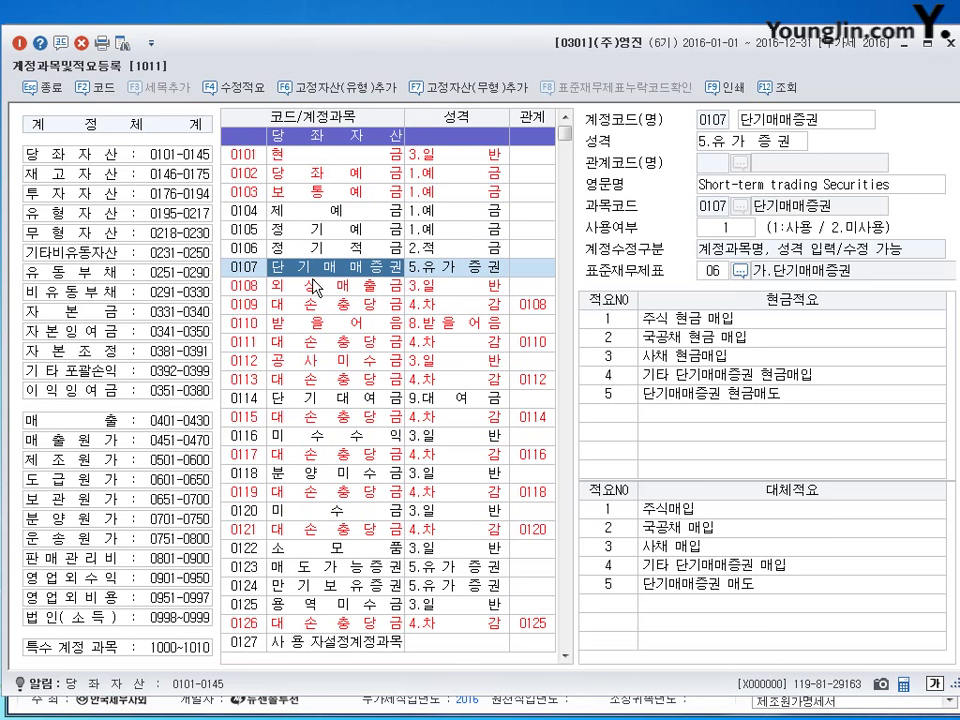
Check the details of accounts 0105 정기예금, 0106 정기적금 and 0107 단기매매증권, ending on 0105
click(318, 231)
click(322, 249)
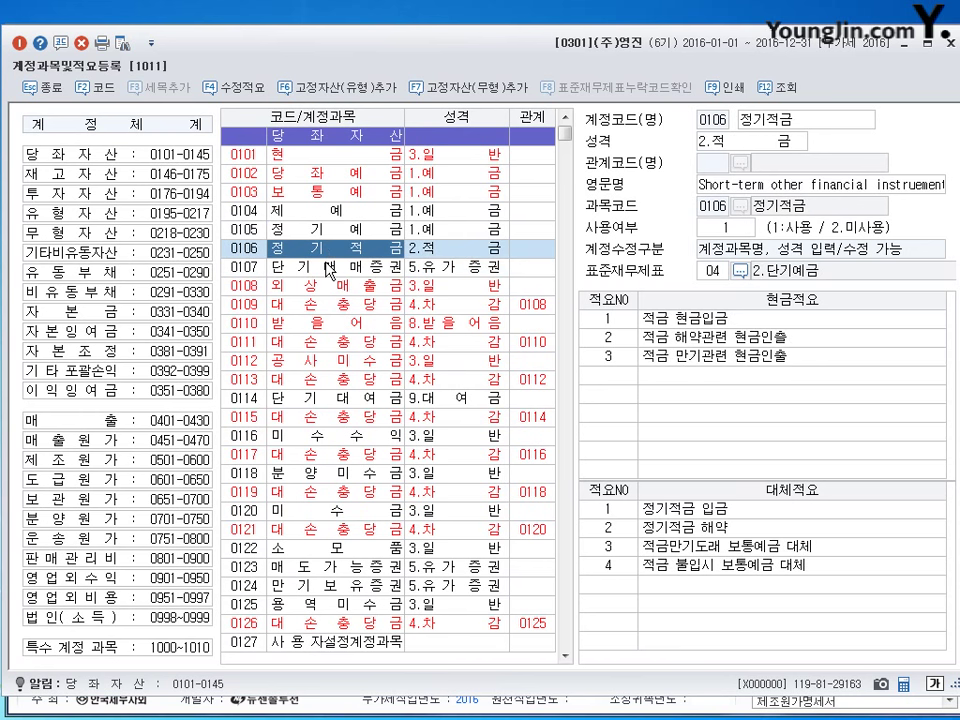
click(326, 264)
key(Up)
key(Up)
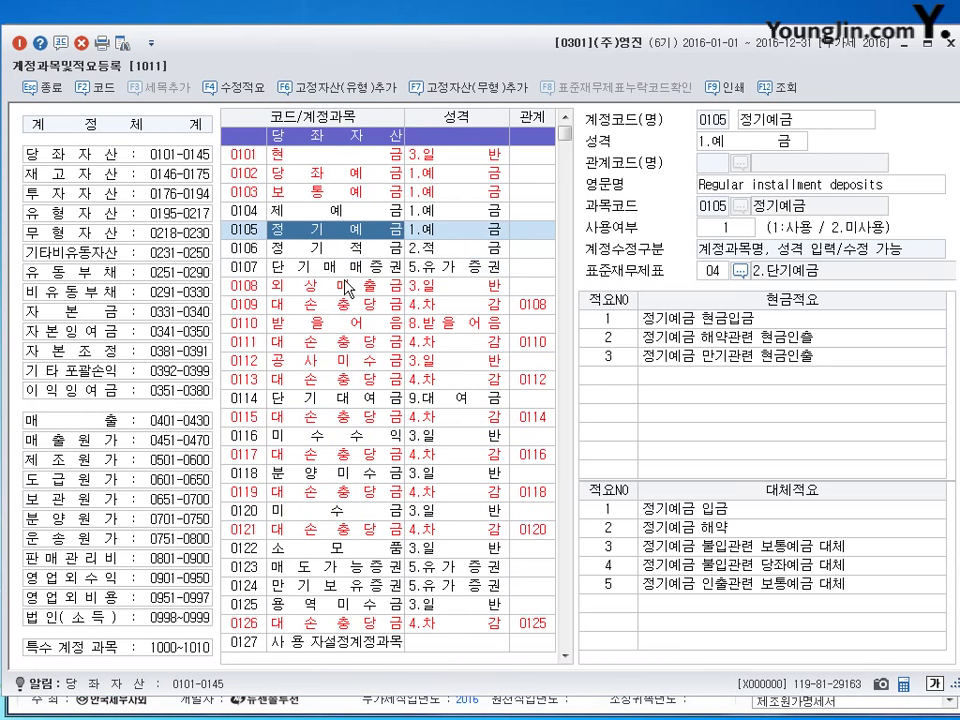
Examine the 사용자설정계정과목 entries 0127, 0128 and 0129 in the 당좌자산 range
scroll(347, 289, down, 8)
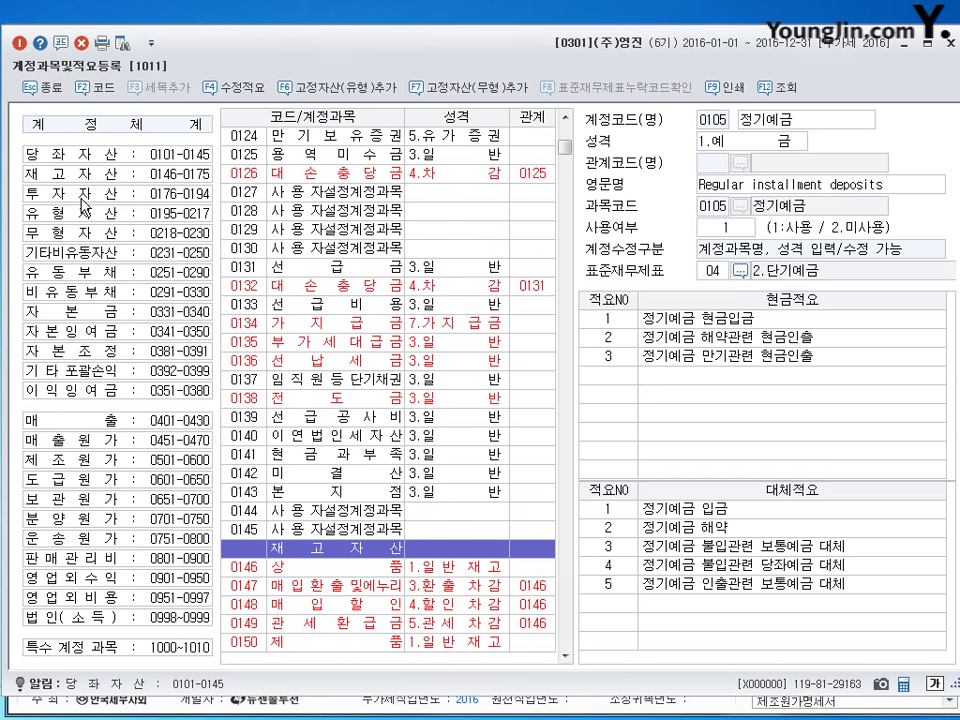
click(357, 193)
click(355, 230)
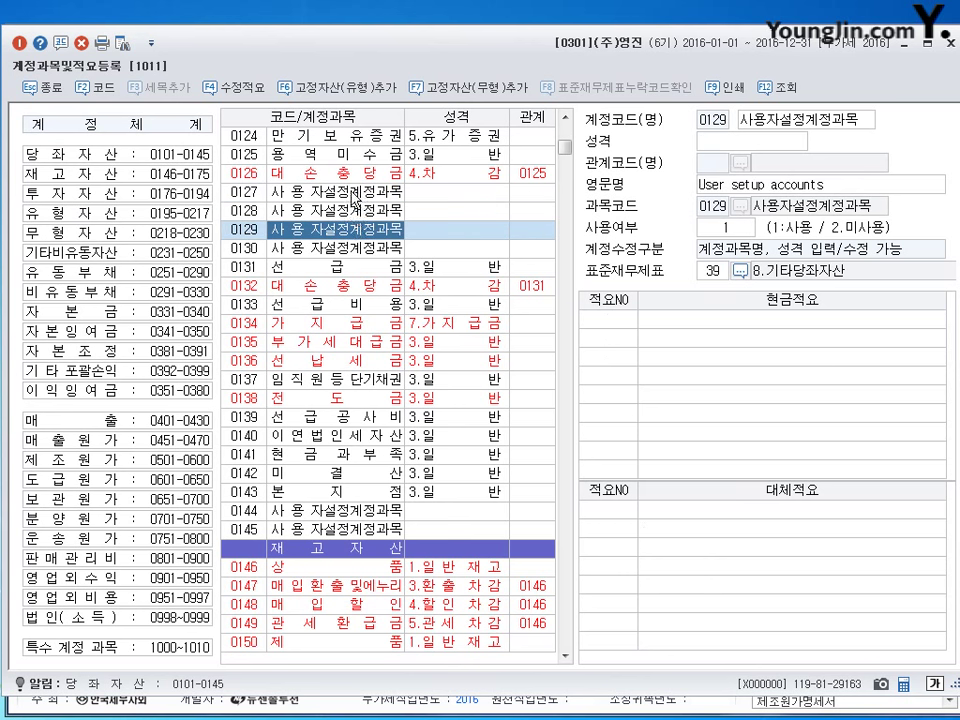
click(354, 195)
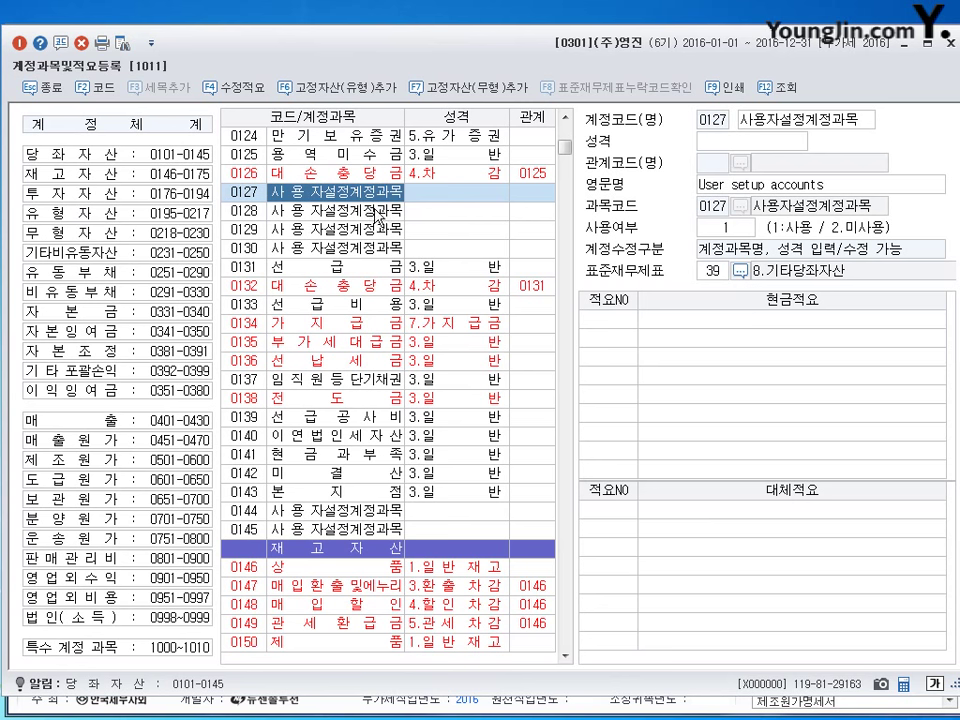
click(356, 211)
Go back to the start of the 당좌자산 list and compare accounts 0101 현금 and 0102 당좌예금
scroll(352, 225, up, 8)
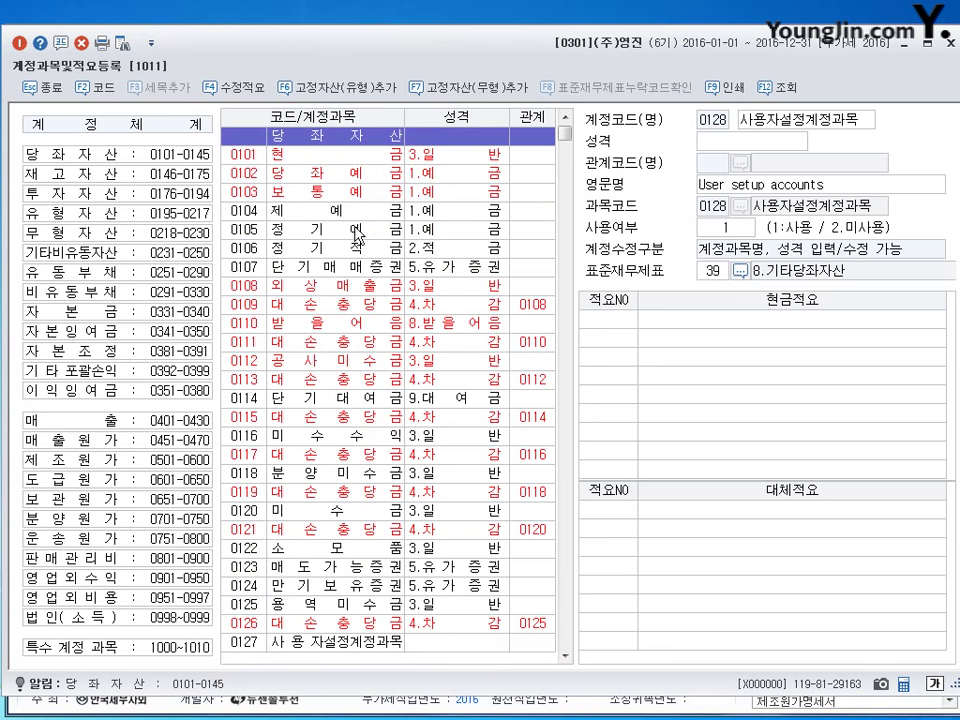
click(341, 158)
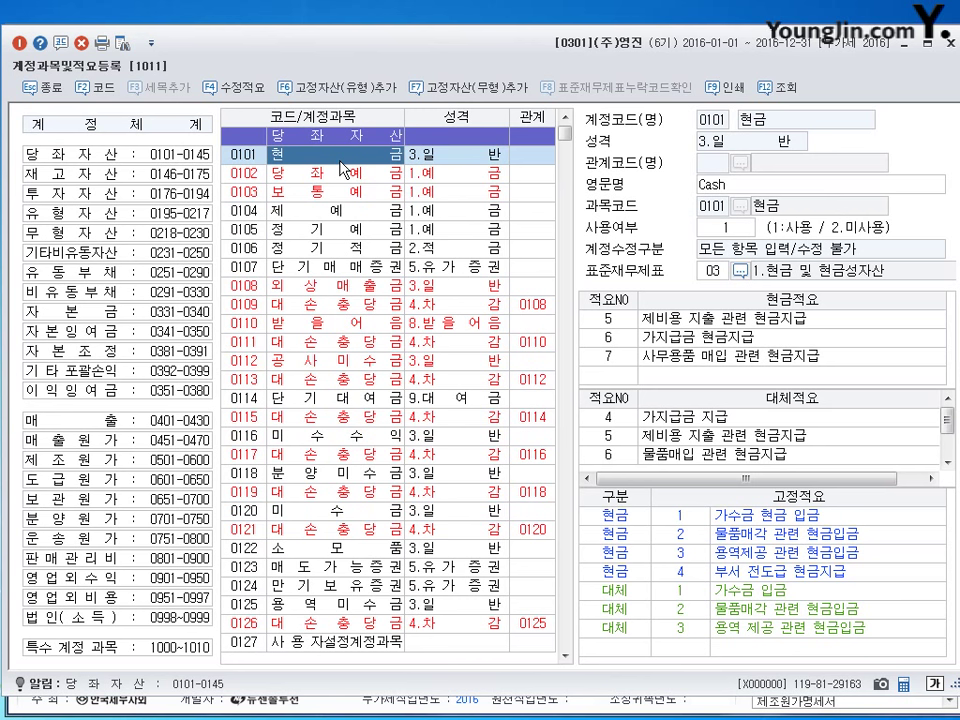
click(343, 173)
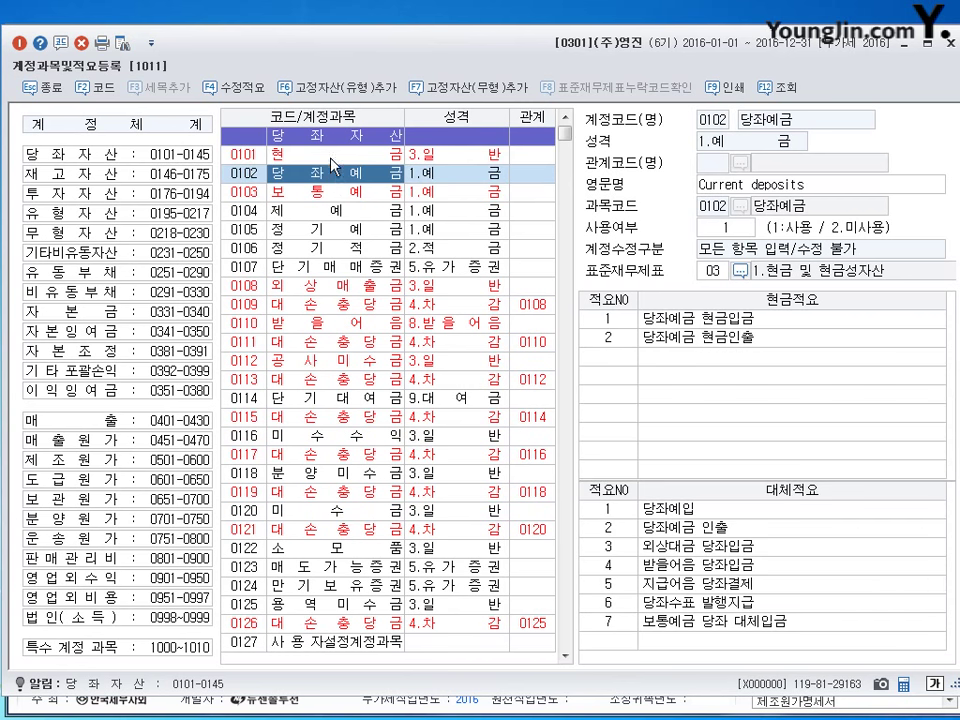
click(331, 160)
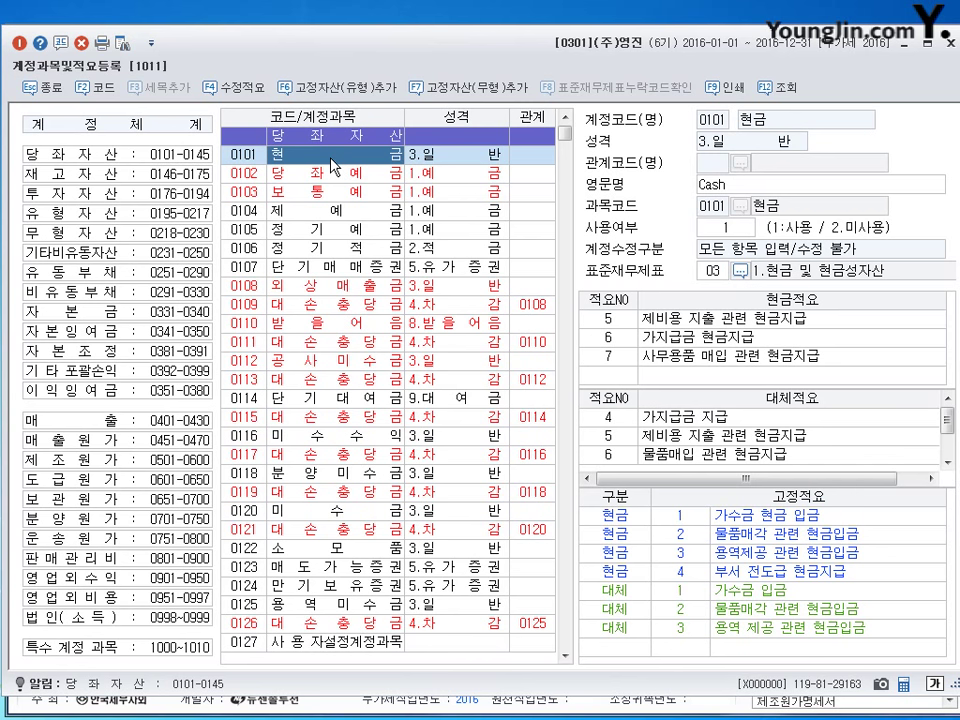
Open account 0104 제예금 and inspect its account name, both 현금적요 entries and the second 대체적요 entry
click(345, 222)
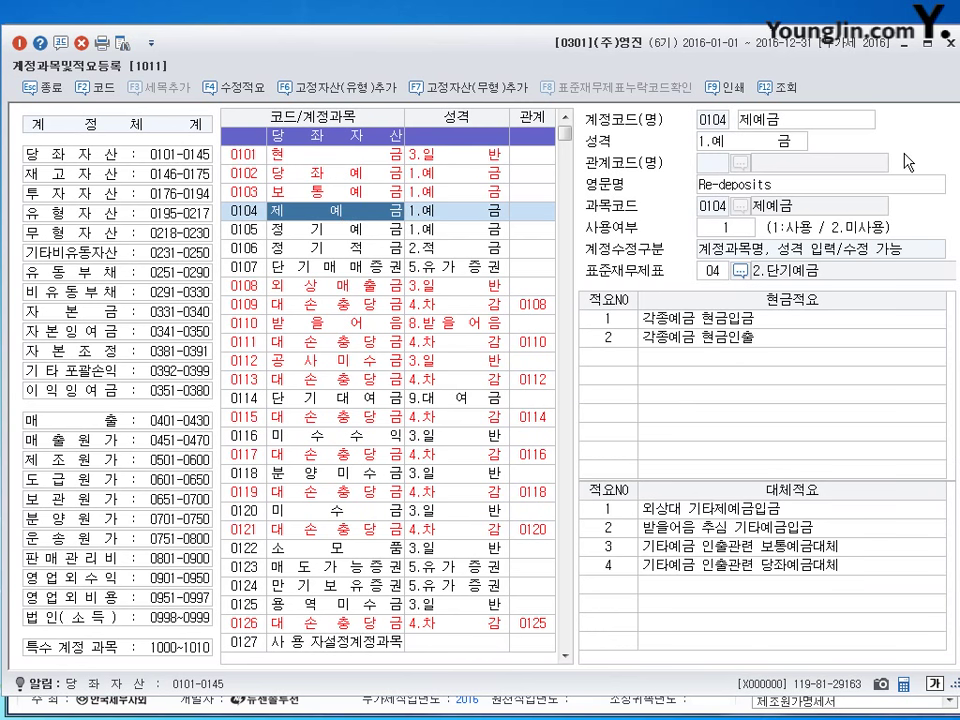
click(801, 122)
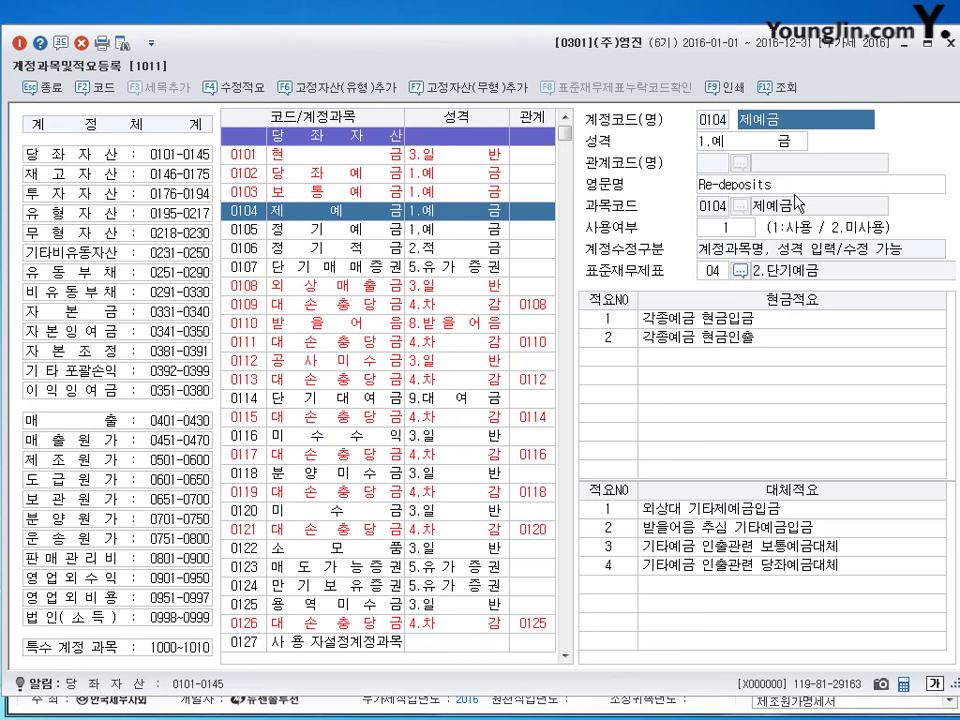
click(718, 316)
click(758, 340)
click(748, 524)
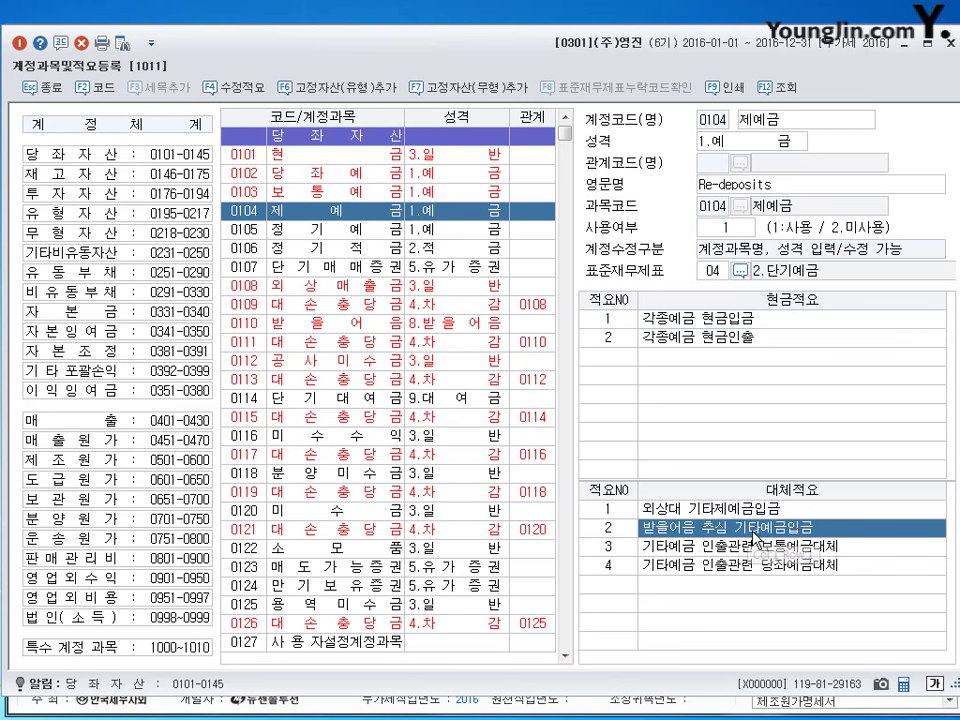
Inspect the account name field of 0101 현금, view 0102 당좌예금, return to 0101 and close the account registration window
click(324, 162)
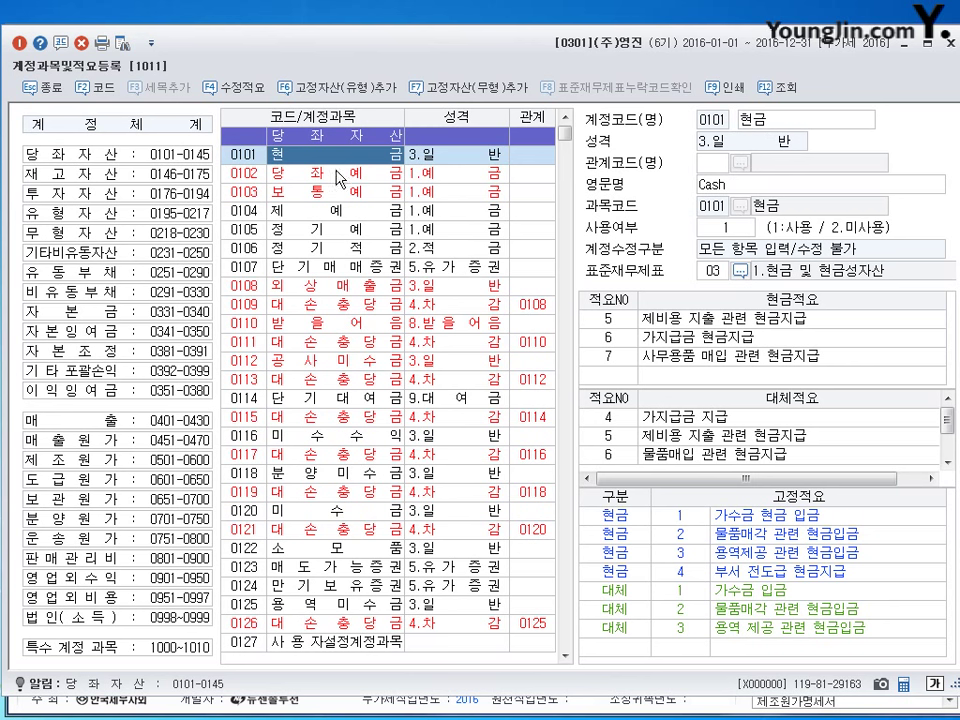
click(766, 128)
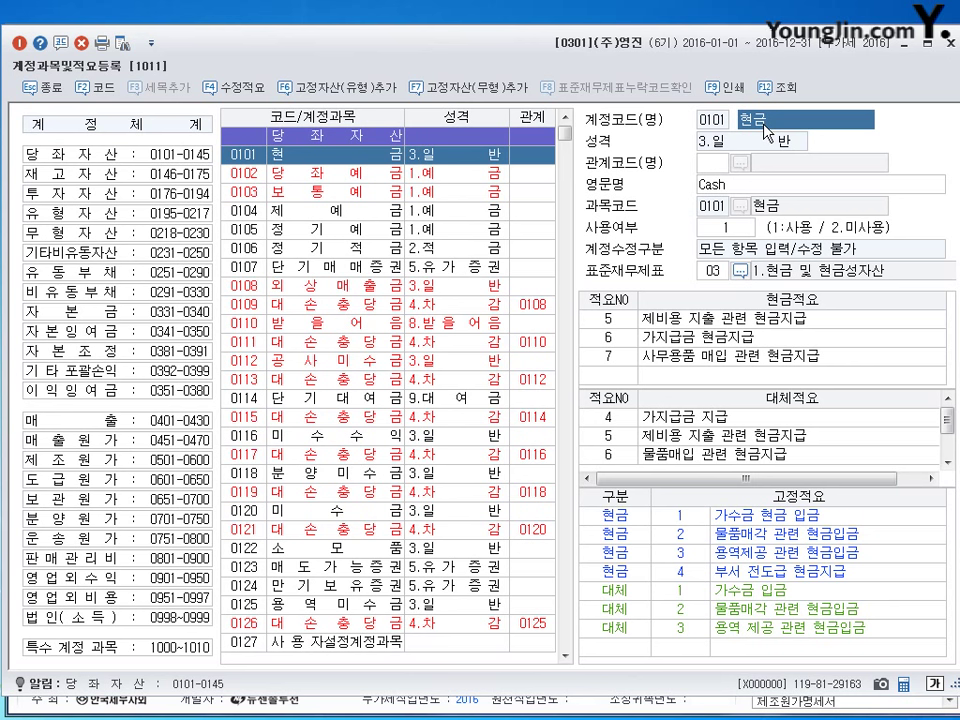
click(320, 174)
click(339, 153)
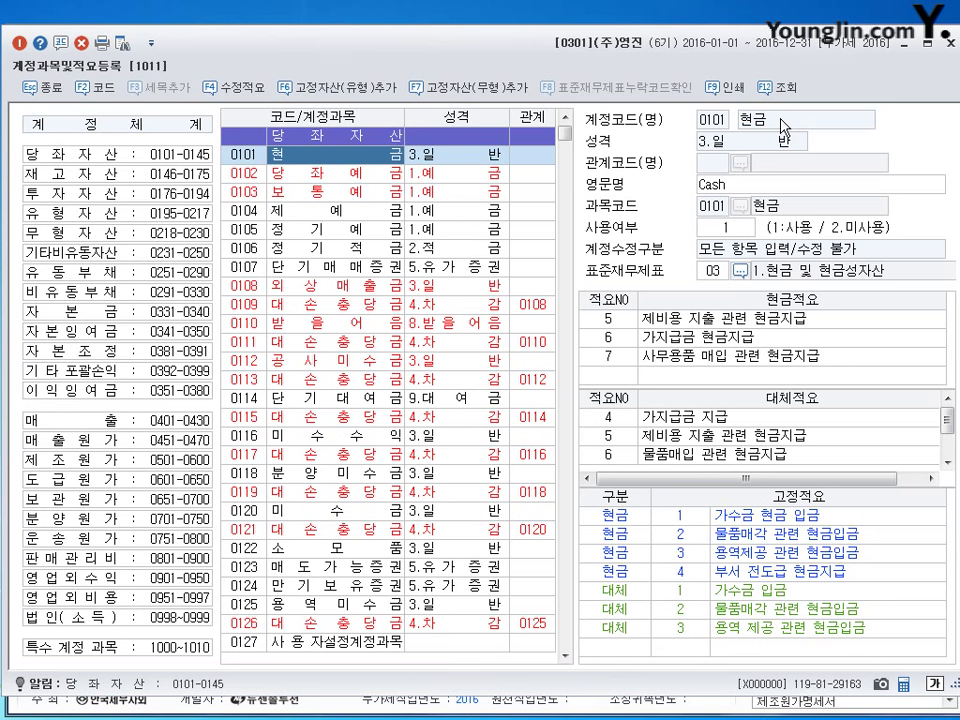
key(Escape)
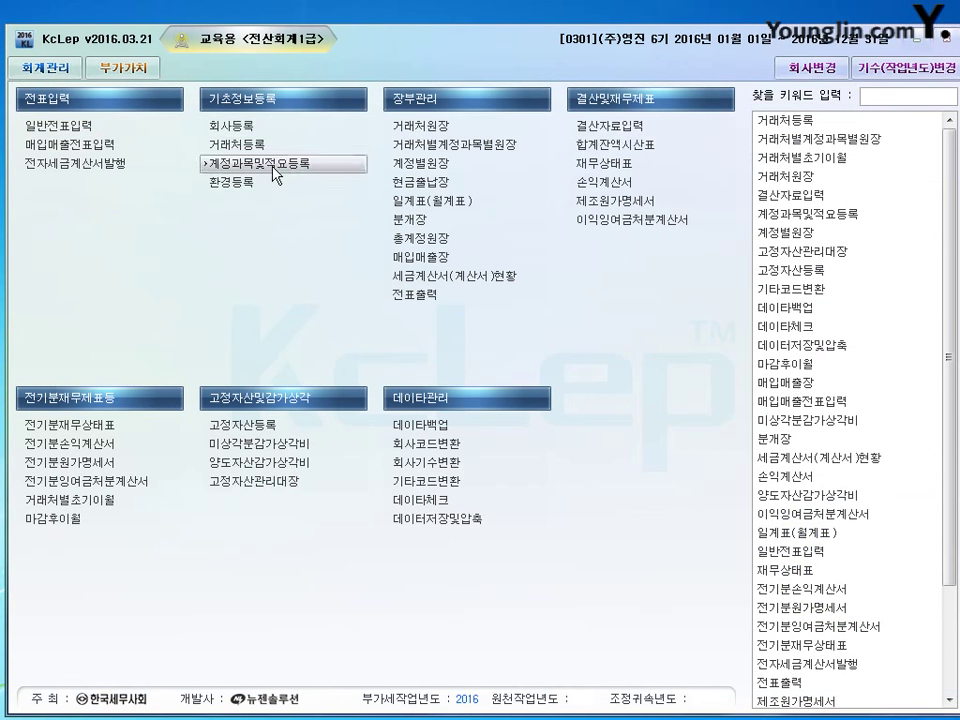
Open the 계정과목및적요등록 screen and view account 0218 영업권 in the 무형자산 category
click(305, 196)
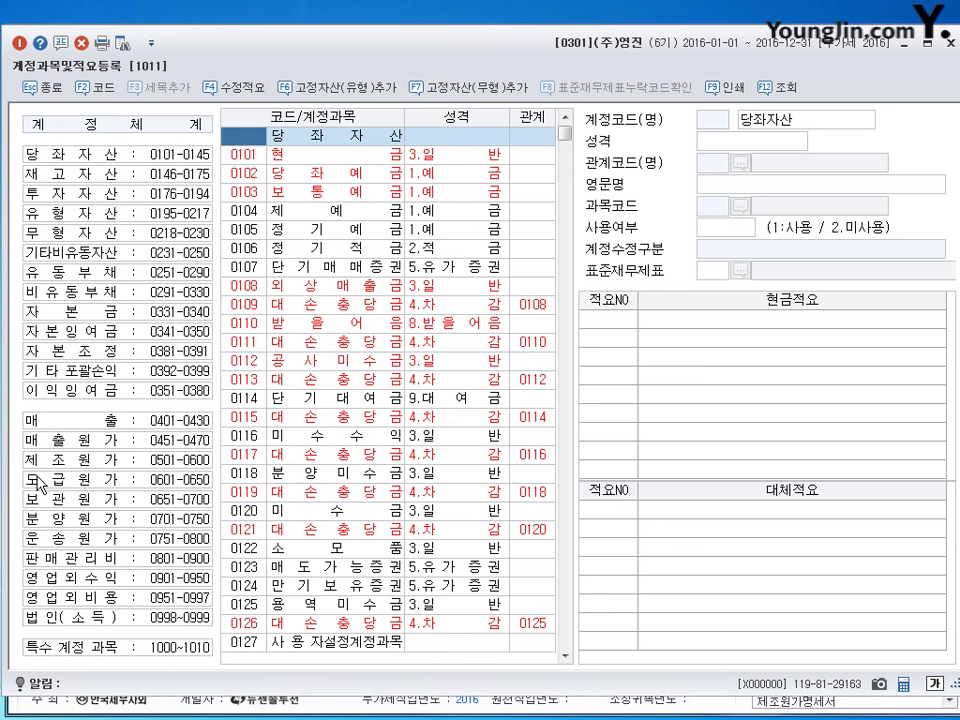
click(72, 232)
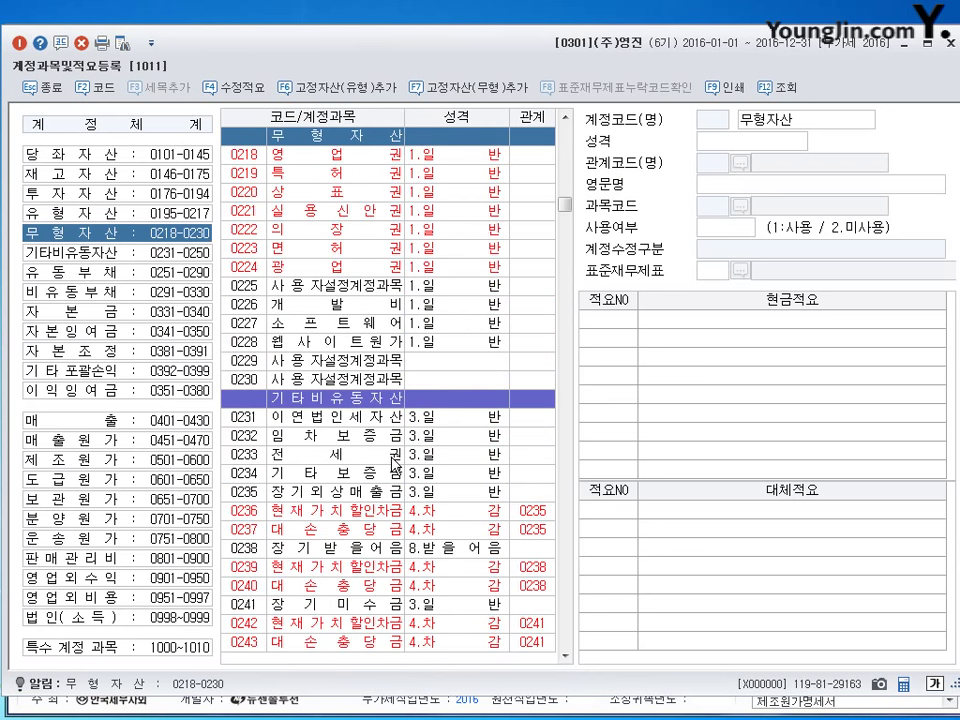
key(Down)
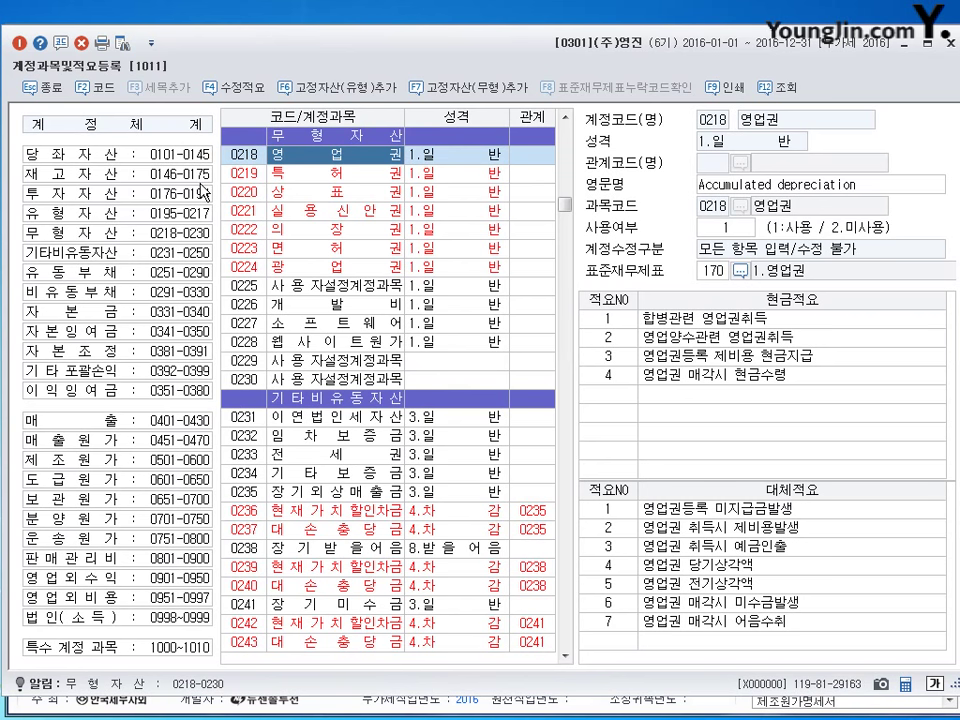
Return to the start of the 당좌자산 list and view account 0101 현금
click(118, 157)
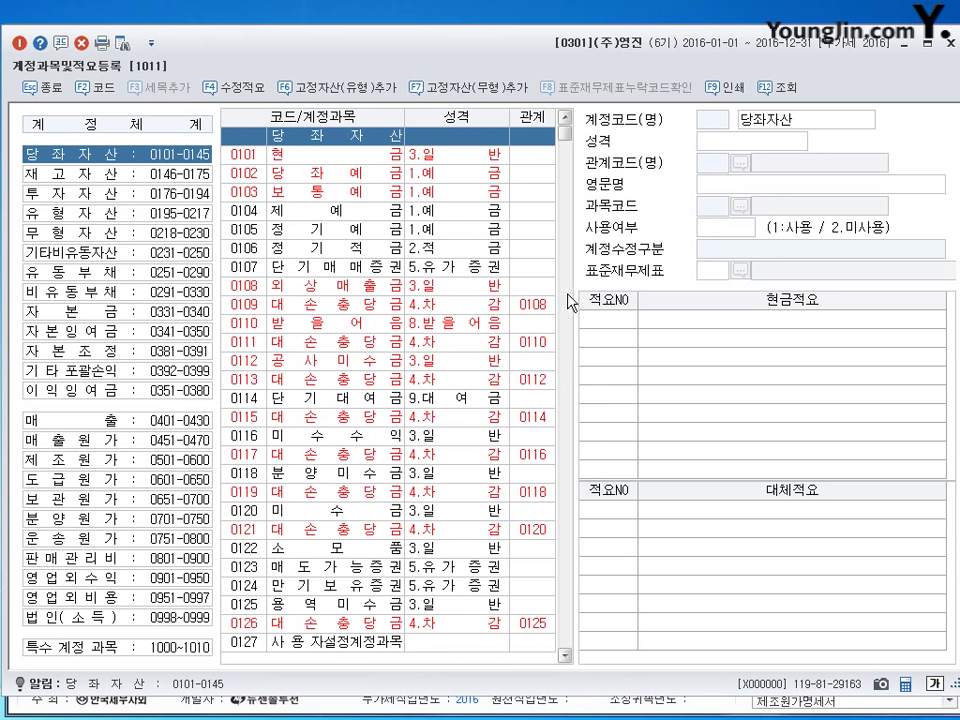
mouse_move(567, 135)
mouse_down()
mouse_move(568, 195)
mouse_move(574, 137)
mouse_up()
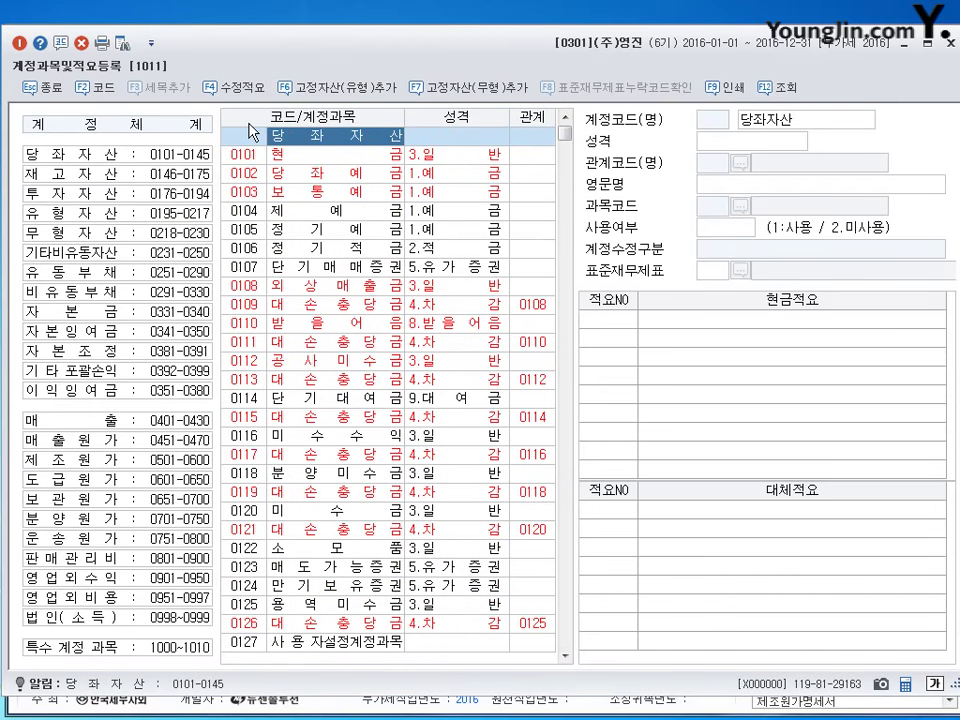
click(248, 160)
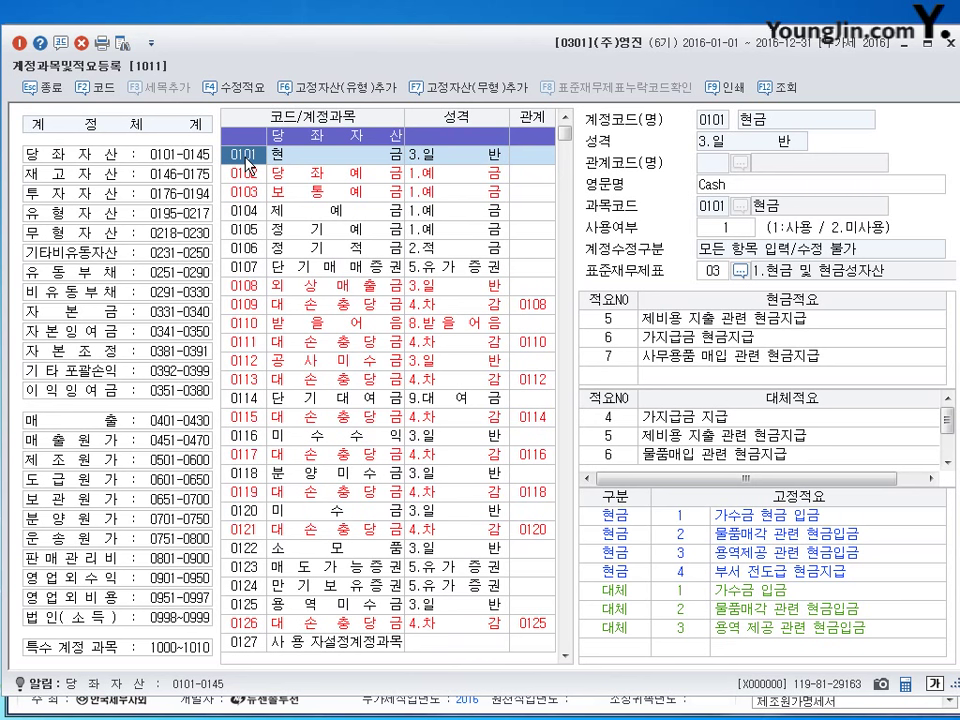
click(246, 141)
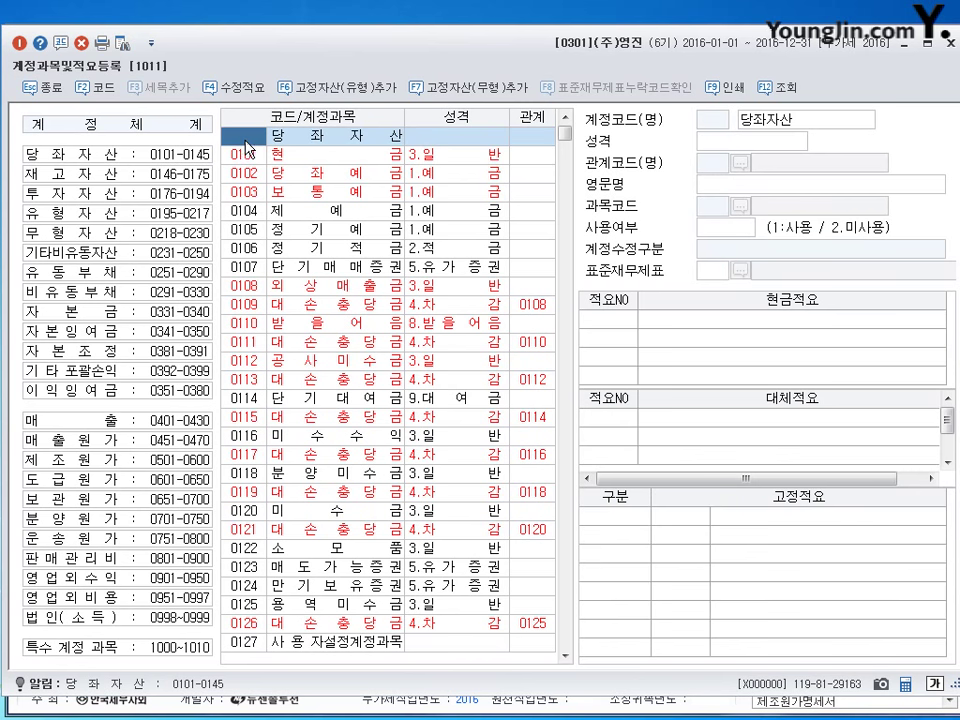
Find the 영업권 account with the list's 찾기 search and close the search dialog
right_click(246, 141)
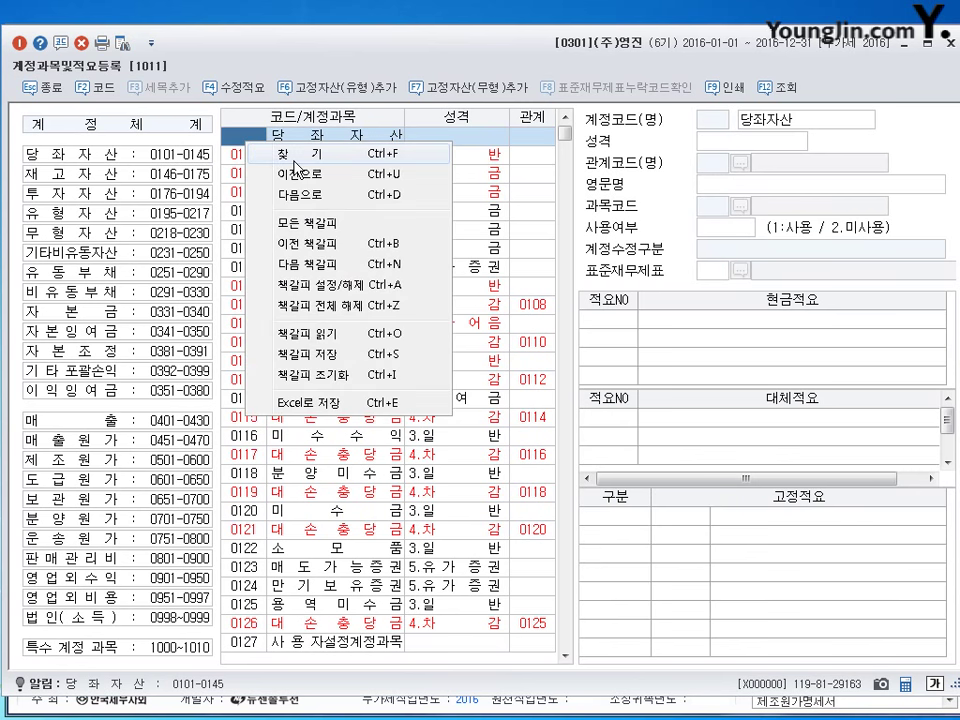
click(294, 157)
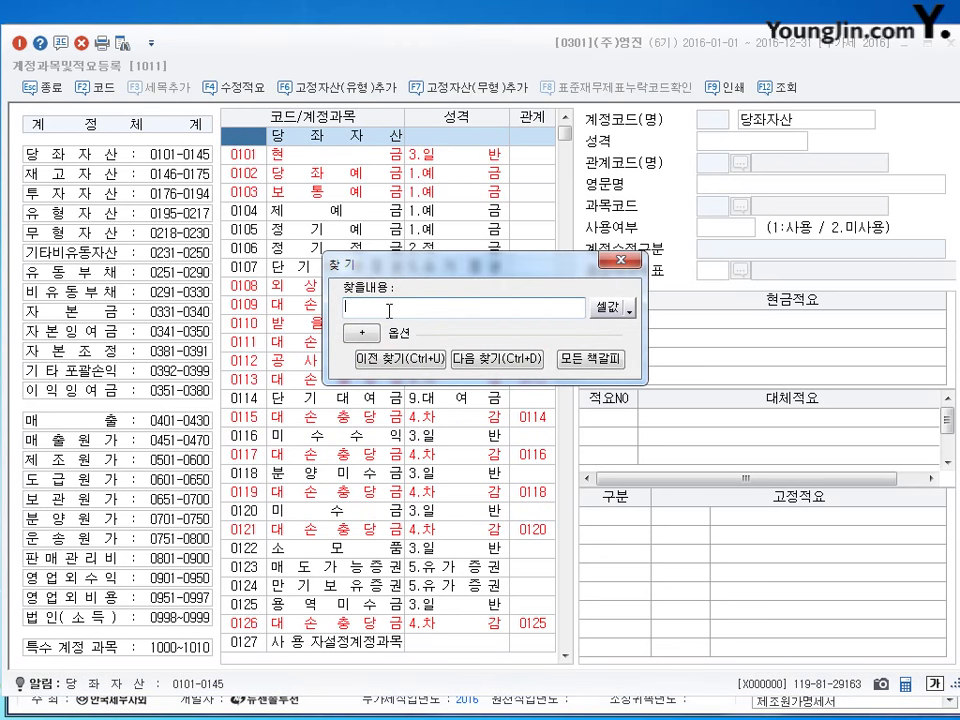
text(영업규ㅓㅗㄴ)
key(BackSpace)
key(BackSpace)
key(BackSpace)
key(BackSpace)
text(계)
key(BackSpace)
text(권)
drag(403, 262, 403, 245)
key(Return)
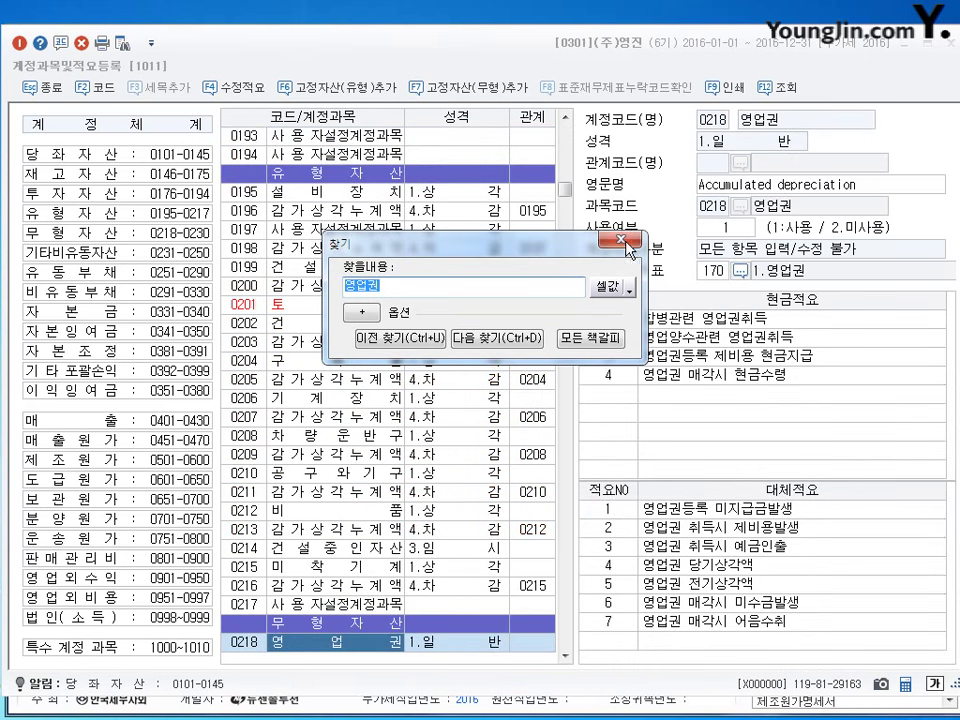
key(Escape)
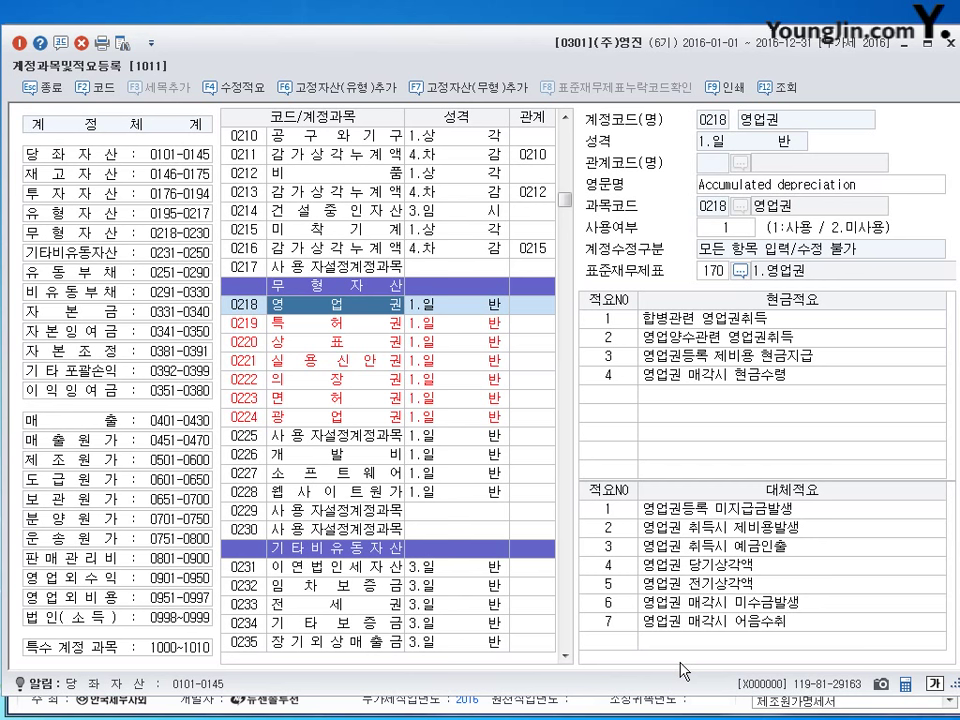
Add 현금적요 number 5 with the text 손상차손 인식액 to account 0218 영업권
click(611, 394)
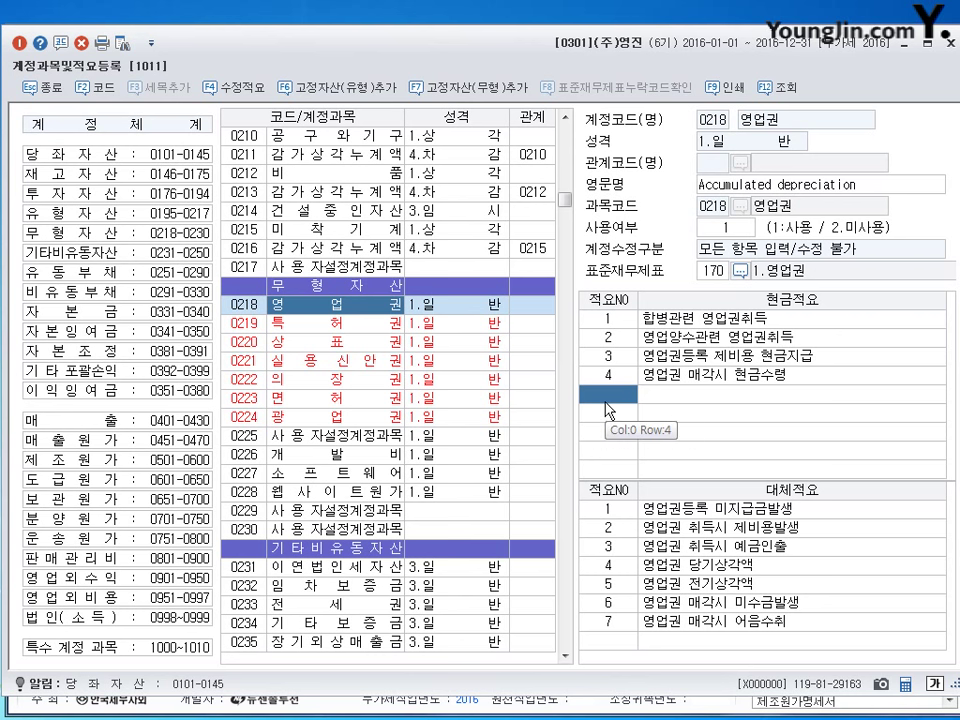
text(5)
key(Return)
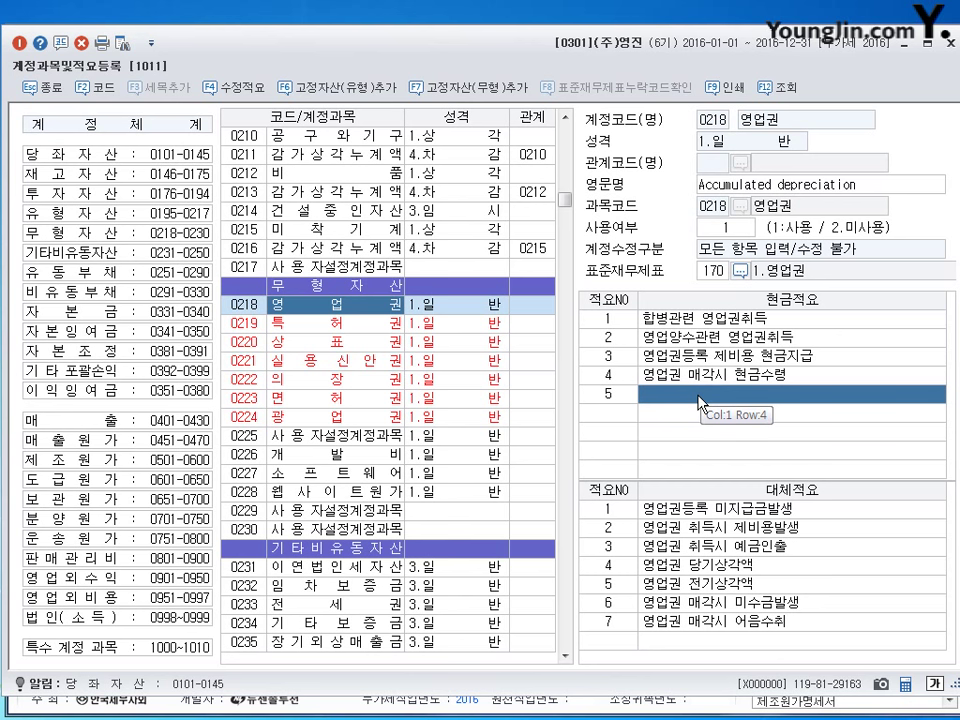
text(손상차손 인)
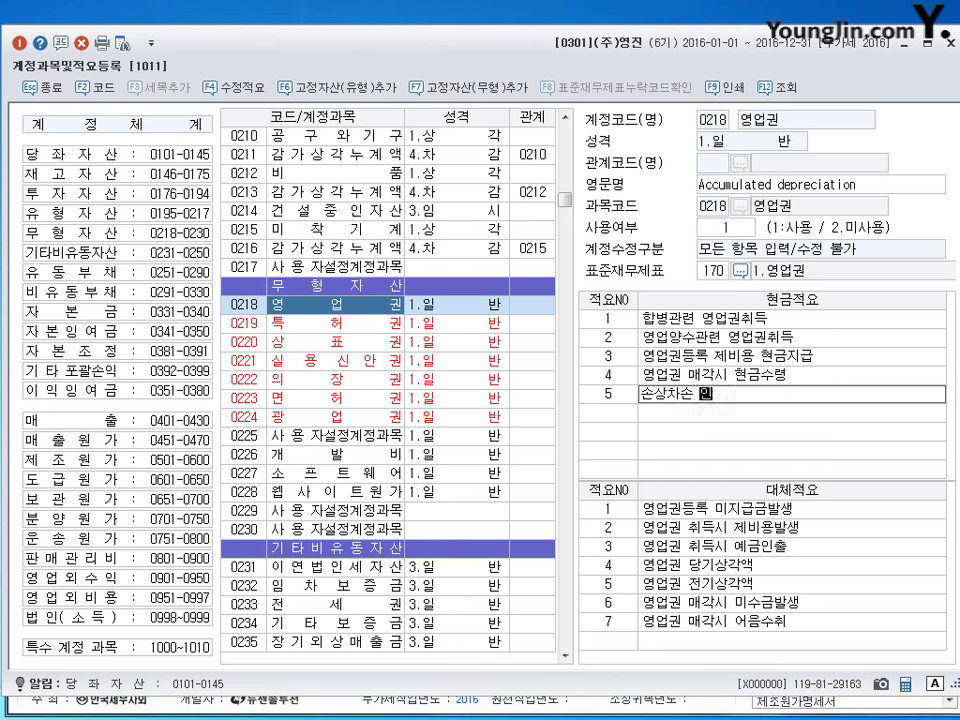
text(식액)
click(698, 396)
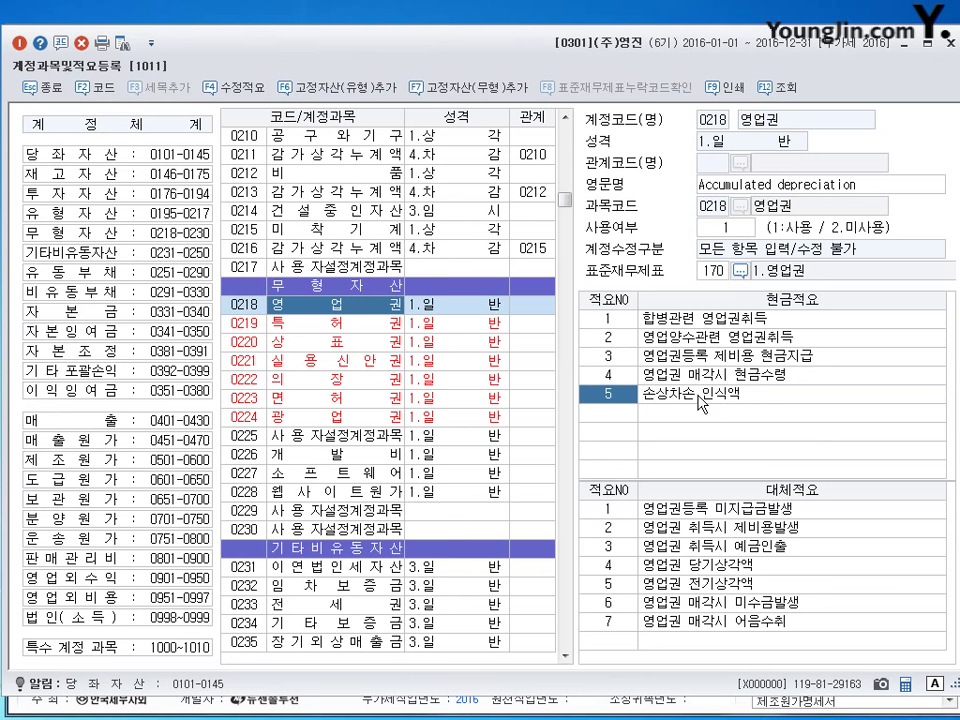
click(698, 396)
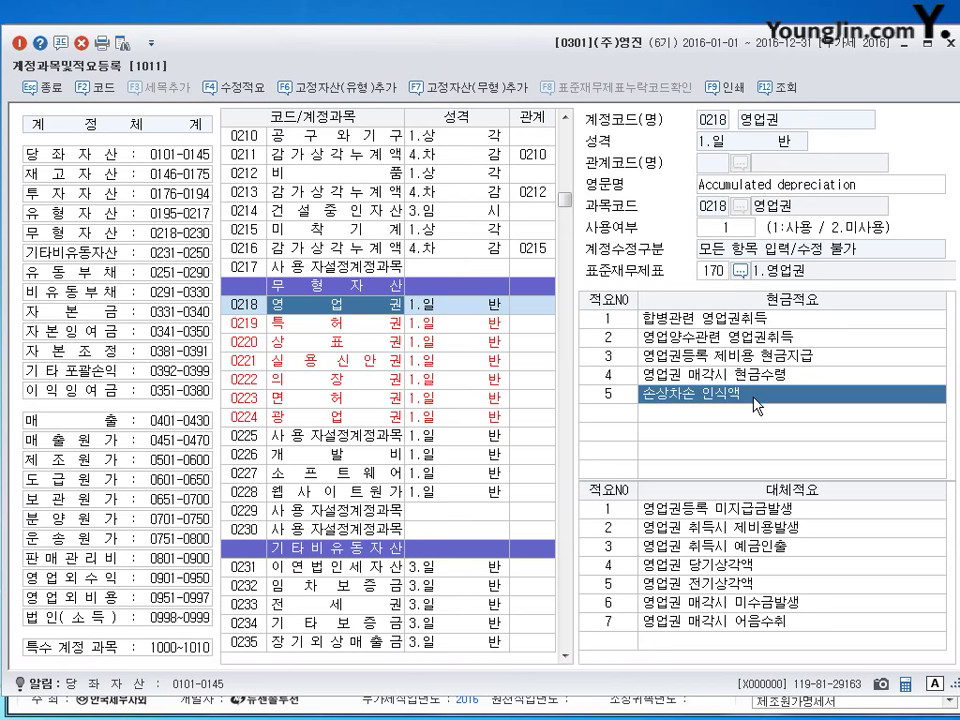
Browse the 판매관리비 accounts and view the first 사용자설정계정과목 entry after 0852, code 0853
click(100, 560)
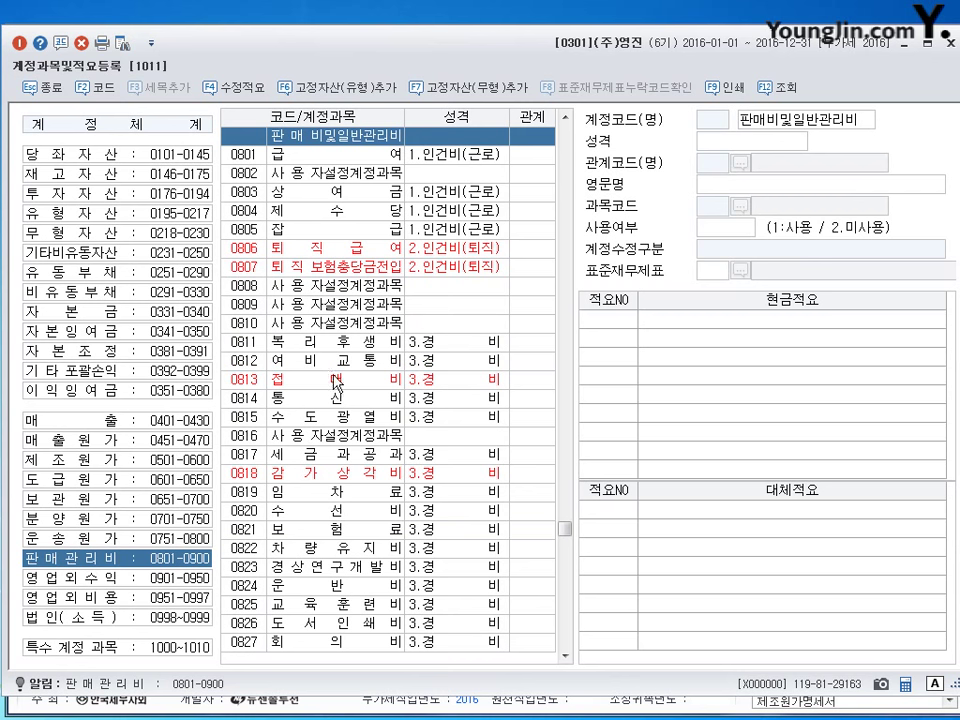
click(260, 623)
scroll(260, 625, down, 5)
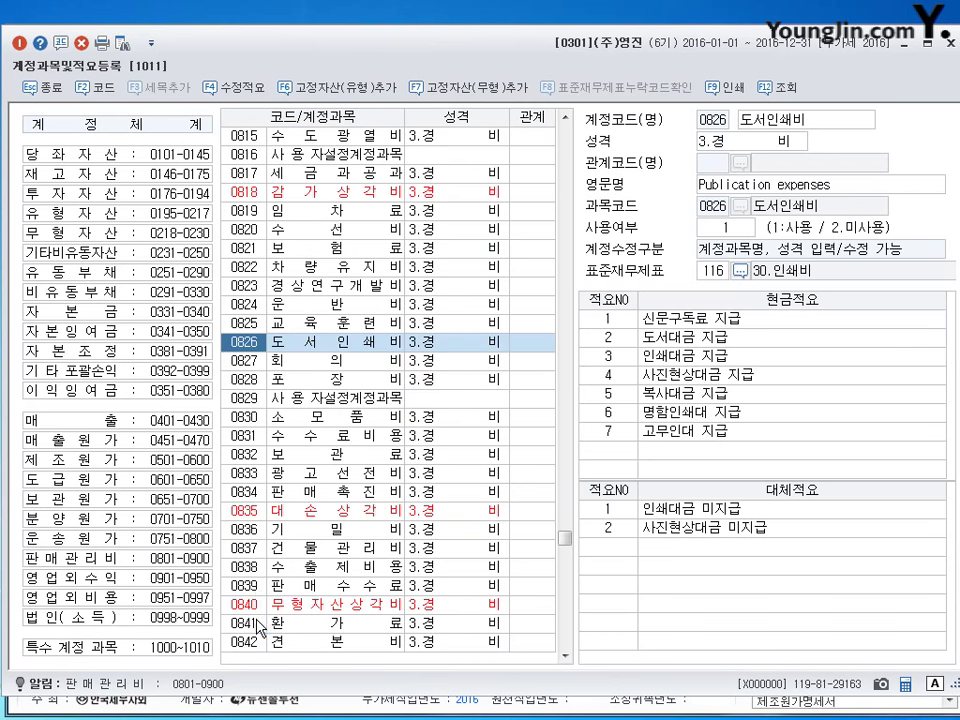
scroll(254, 578, down, 4)
scroll(253, 575, down, 2)
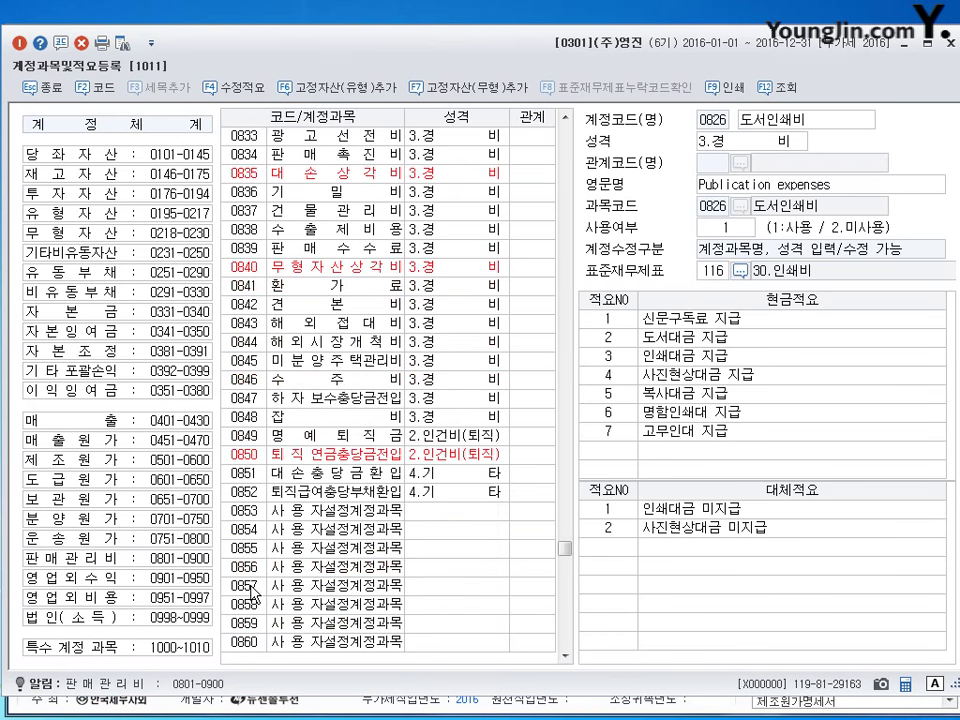
click(258, 512)
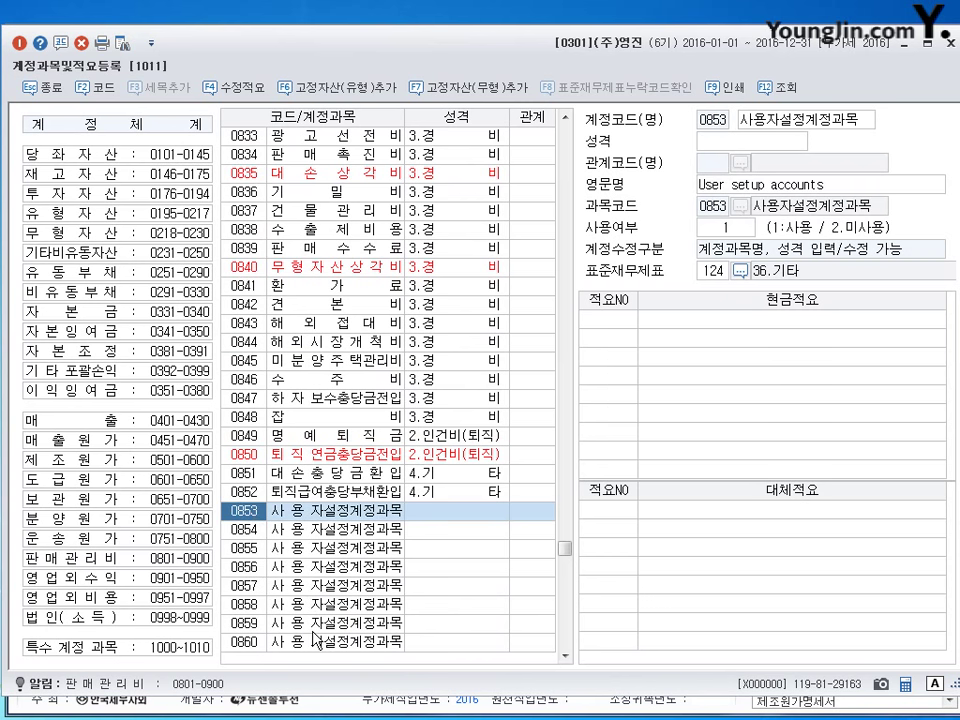
Go back to the start of the account list and jump to account code 853 from the code column
drag(564, 548, 572, 135)
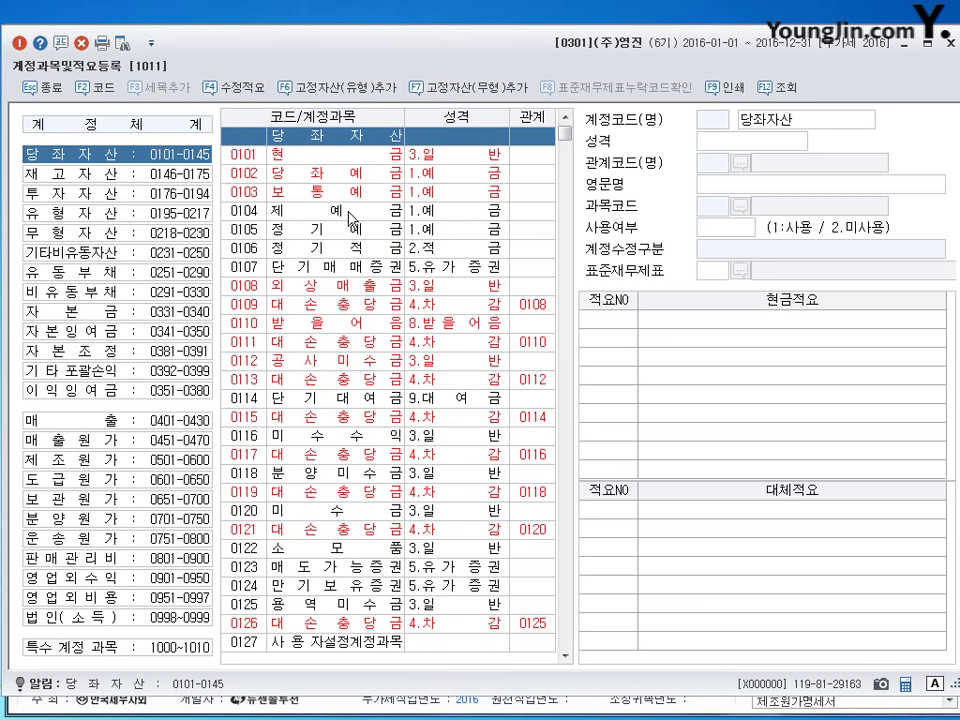
click(240, 166)
key(Up)
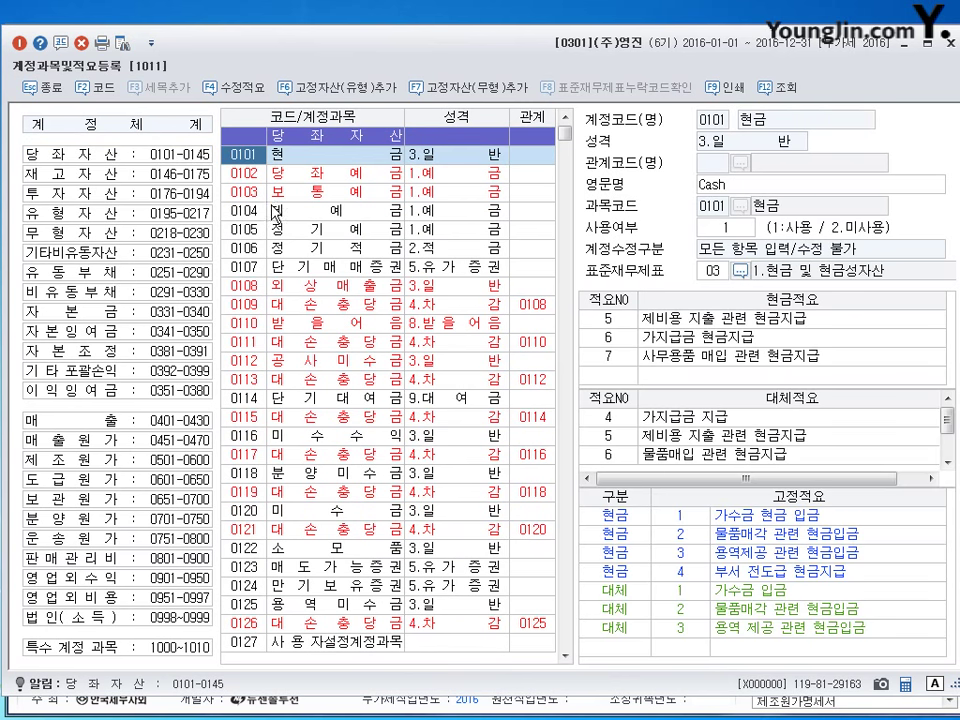
key(Down)
key(Down)
key(Down)
key(Down)
click(240, 155)
text(85)
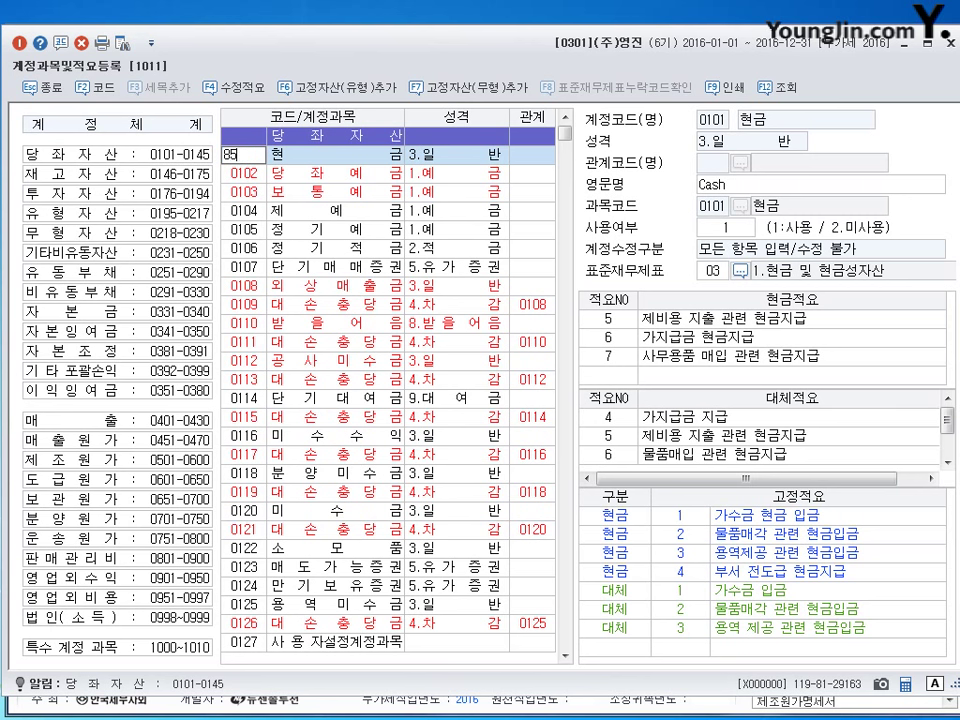
text(3)
key(Return)
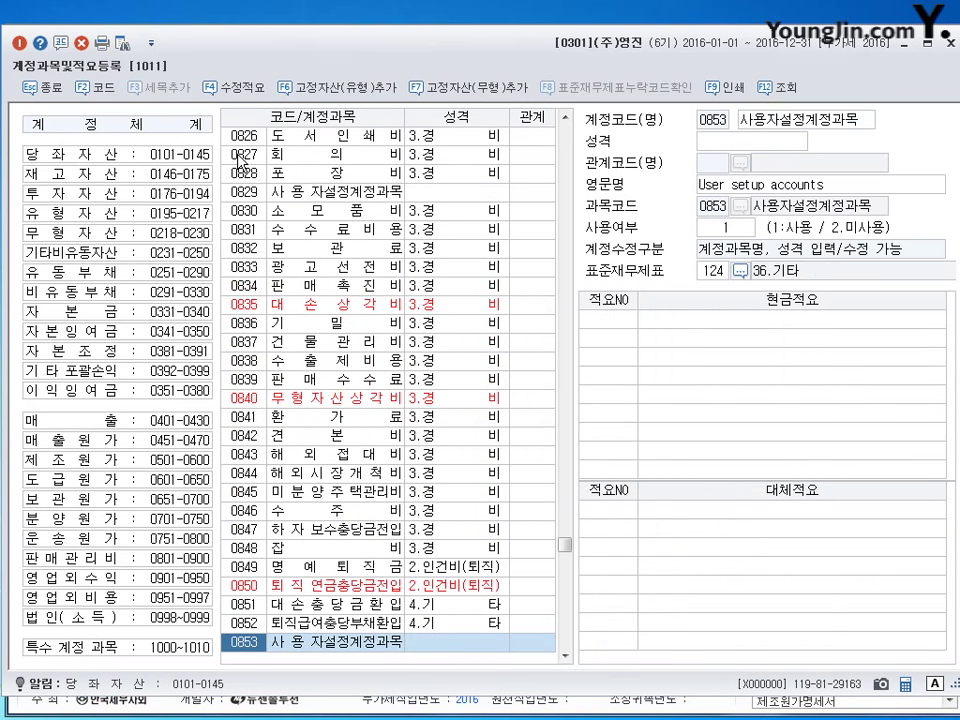
scroll(240, 160, down, 5)
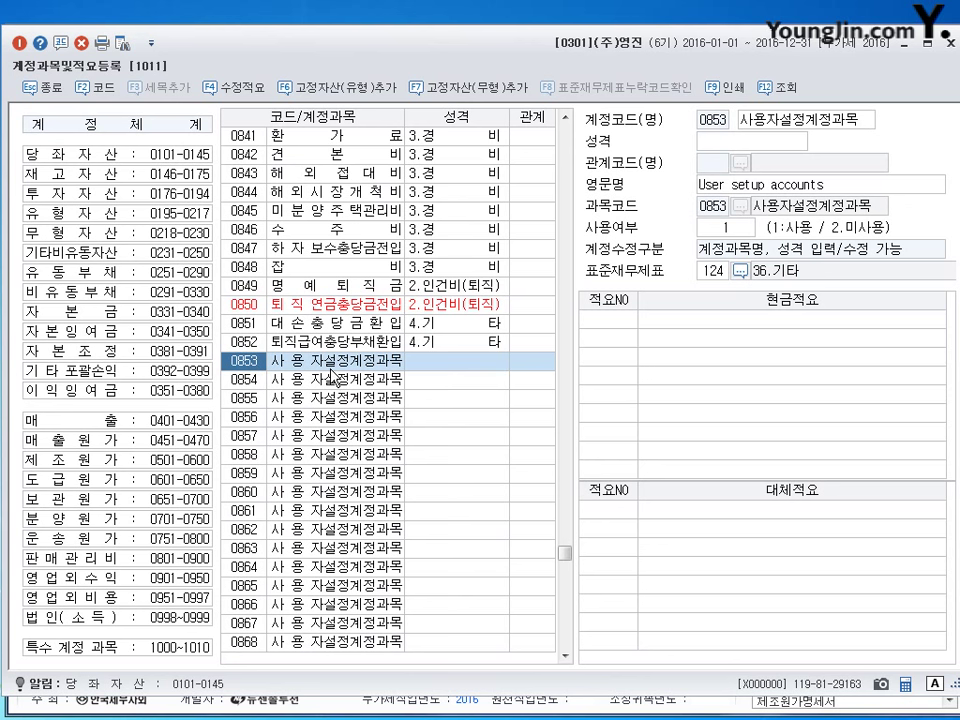
Rename account 0853 as 차량리스료 and set its 성격 to 3.경비
click(819, 127)
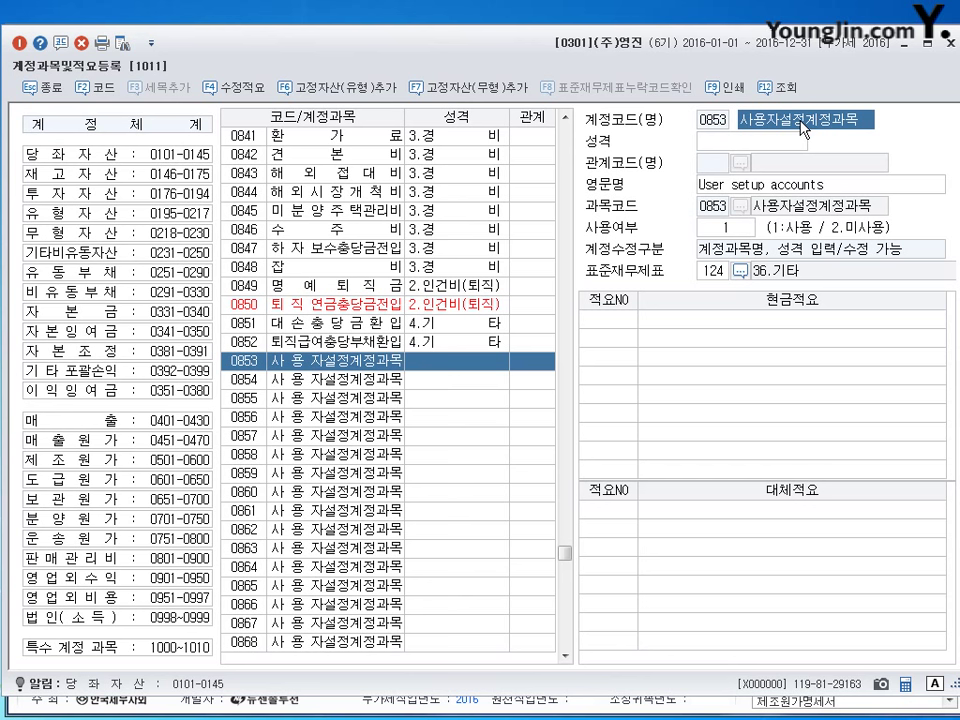
text(차량)
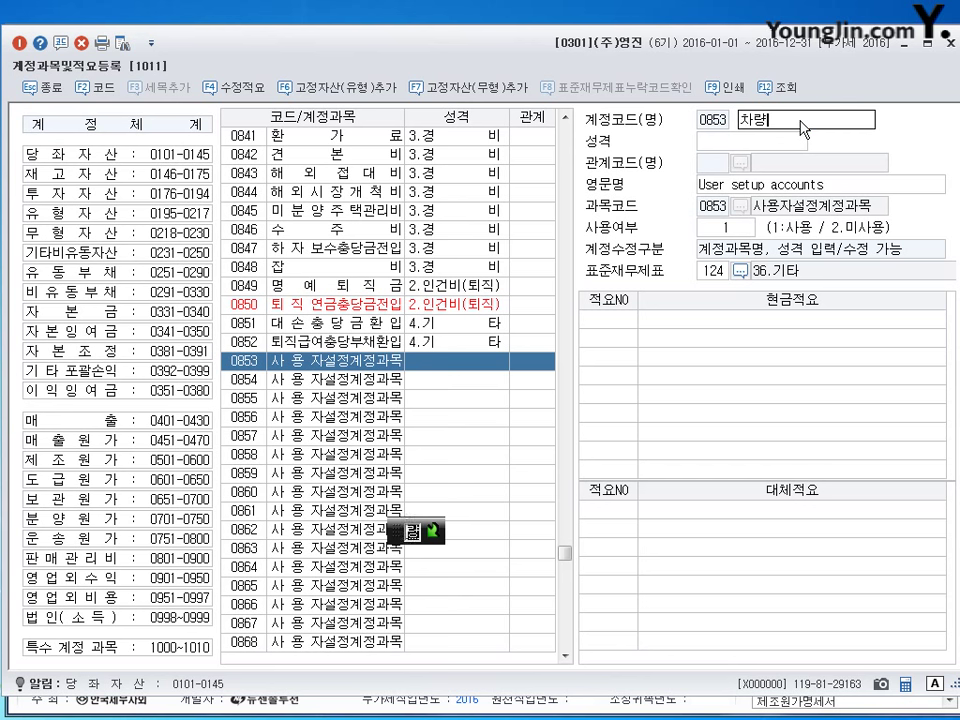
text(리스료)
key(Return)
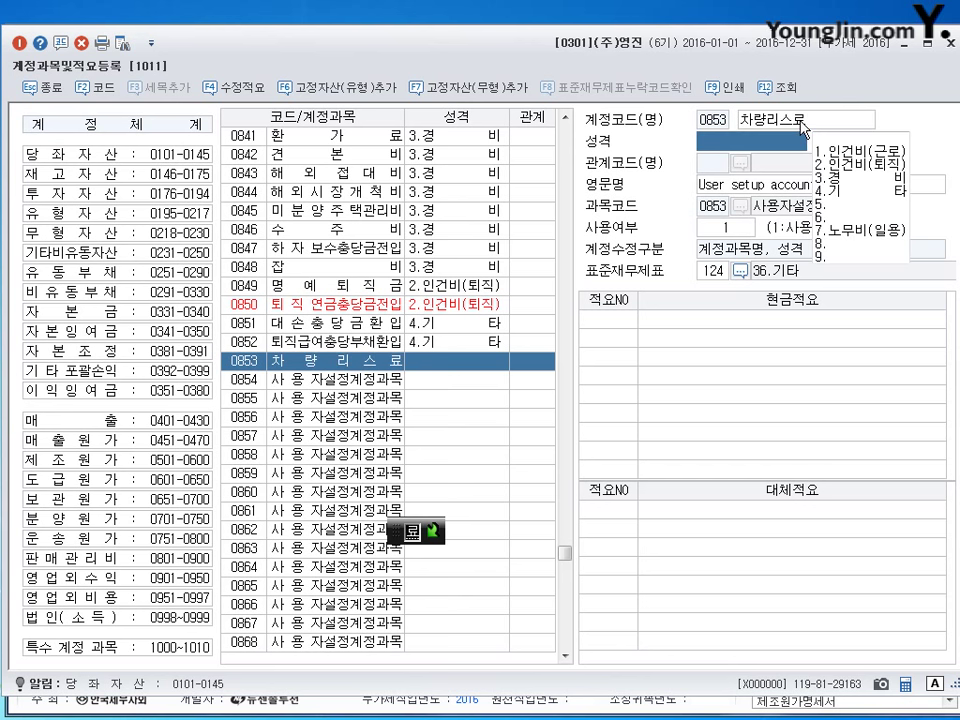
click(848, 176)
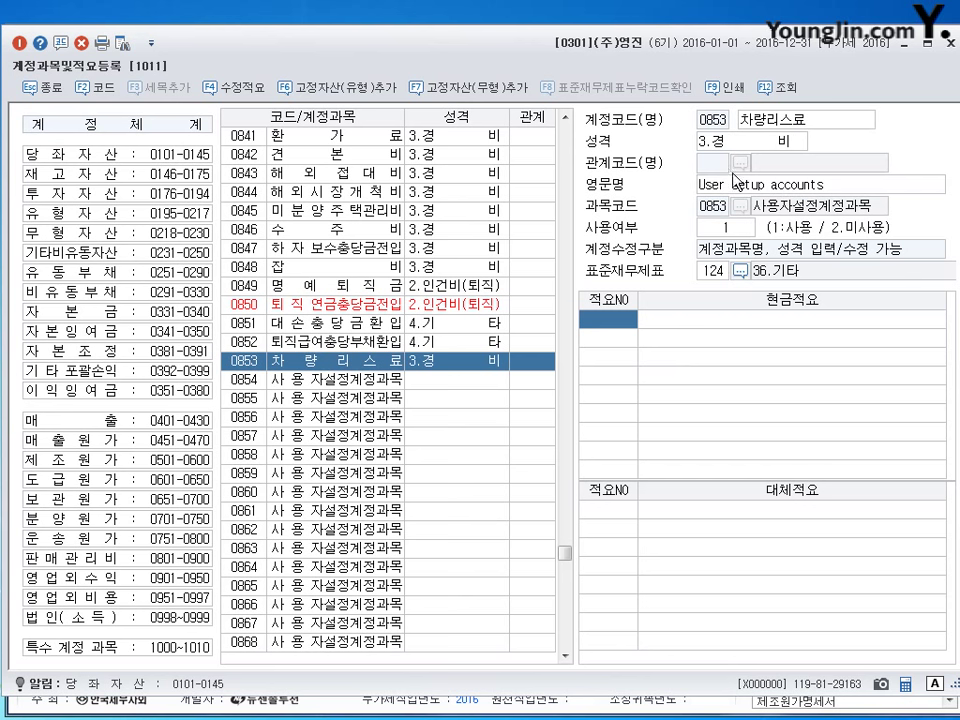
Add 현금적요 number 1 with the text 영업부 차량리스료 대금 to account 0853 and close the account registration window
click(692, 352)
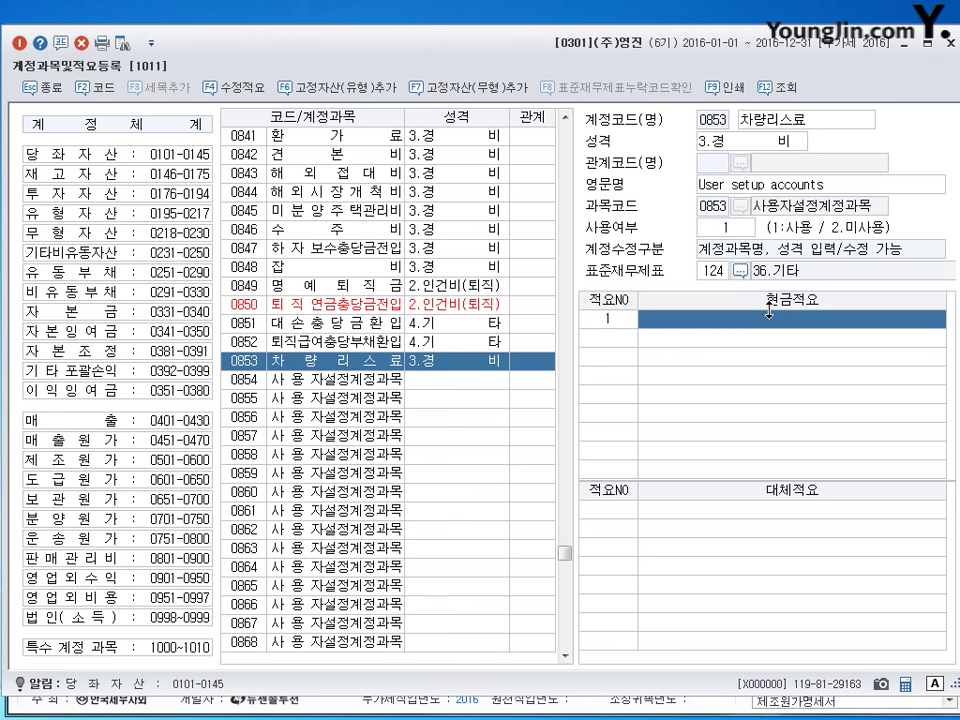
text(영업부 차량)
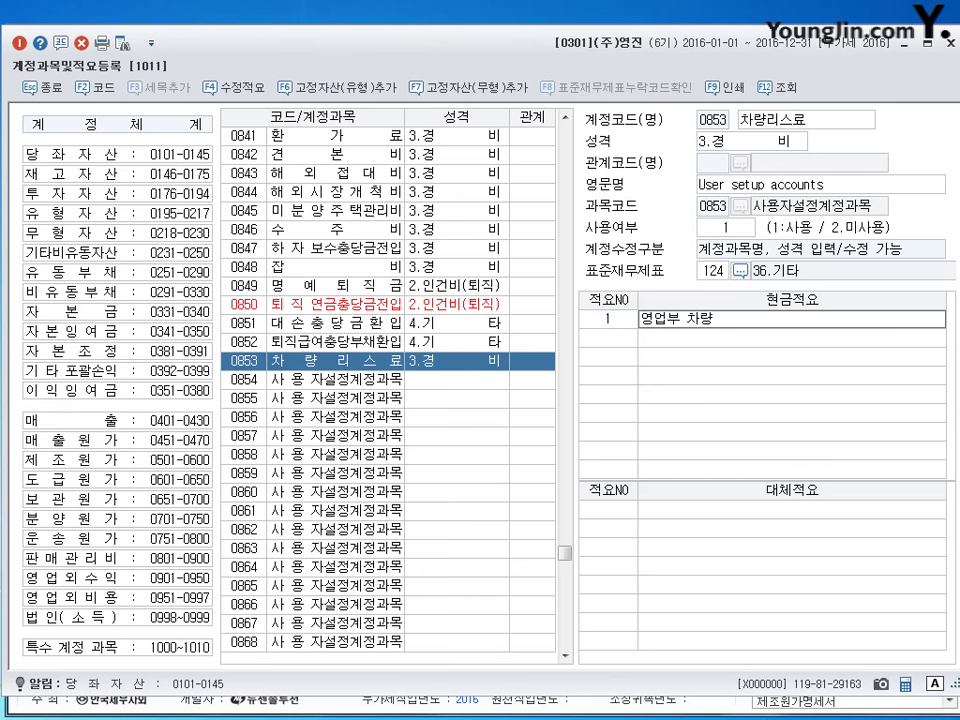
text(리스료 대금)
key(Return)
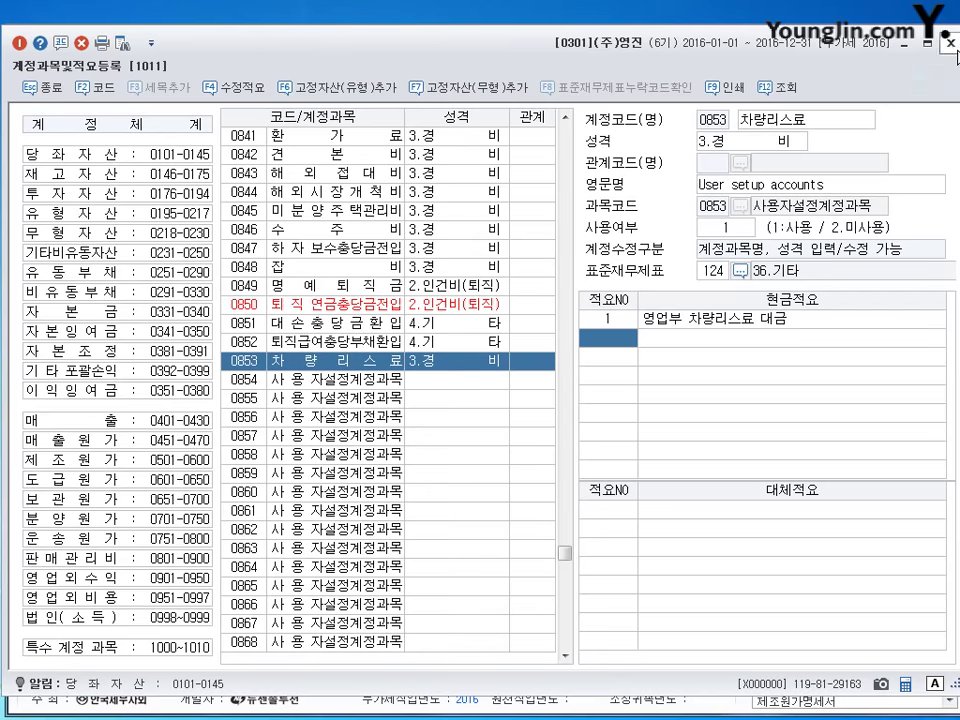
key(Escape)
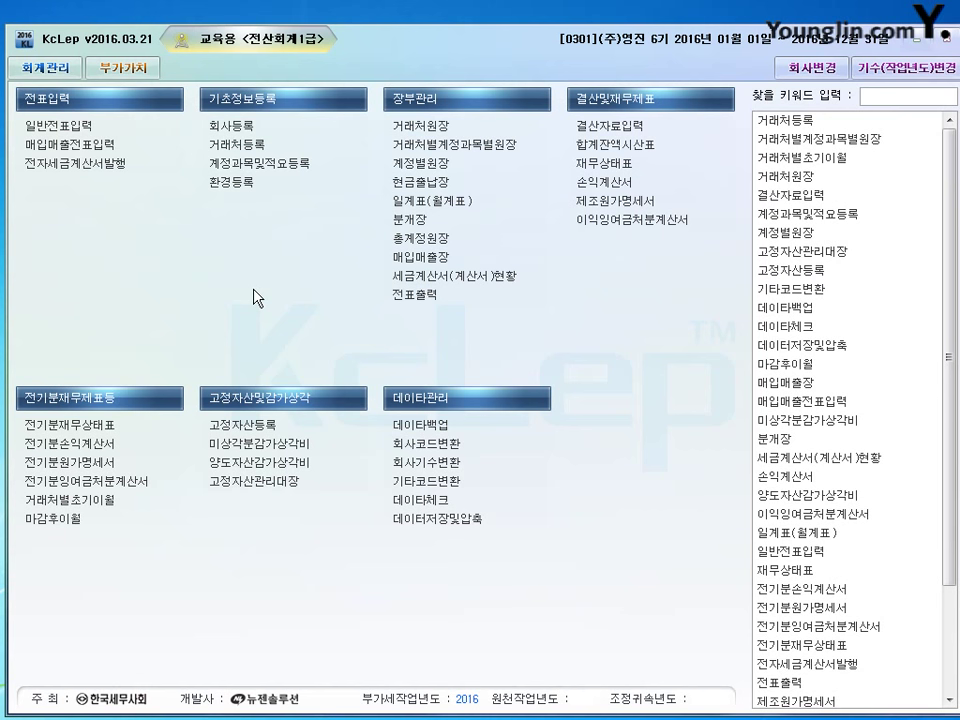
click(276, 172)
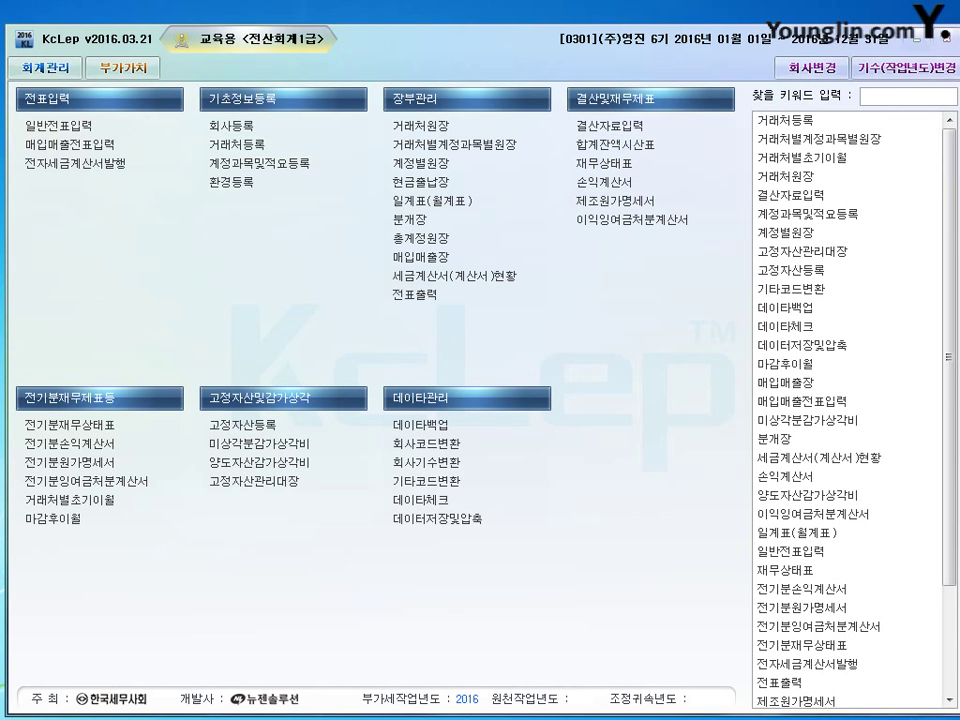